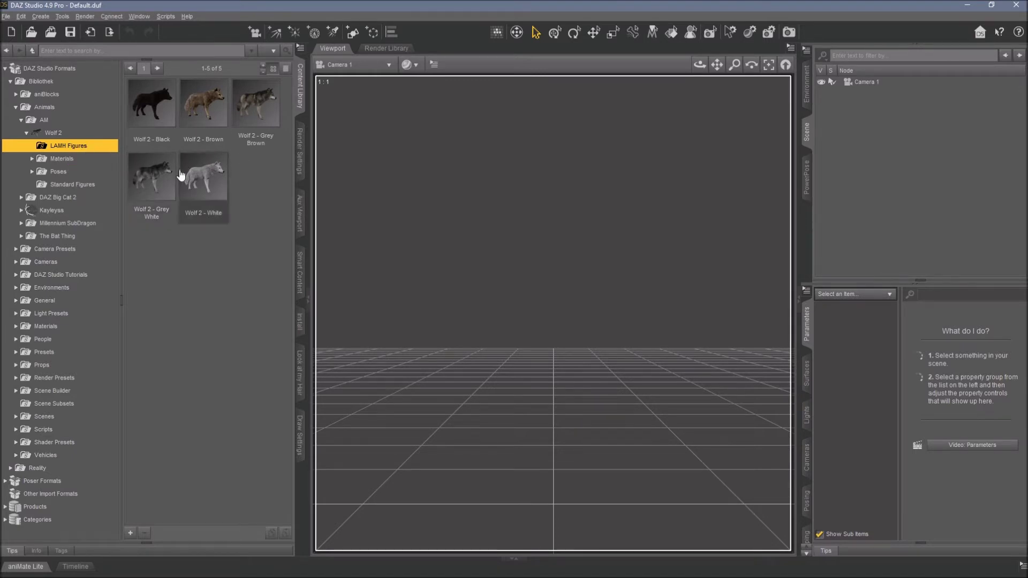
Load the Wolf 2 - Grey Brown LAMH figure and expand the Wolf LAMH Group to list its fur parts.
{"action": "double_click", "coordinate": [236, 115]}
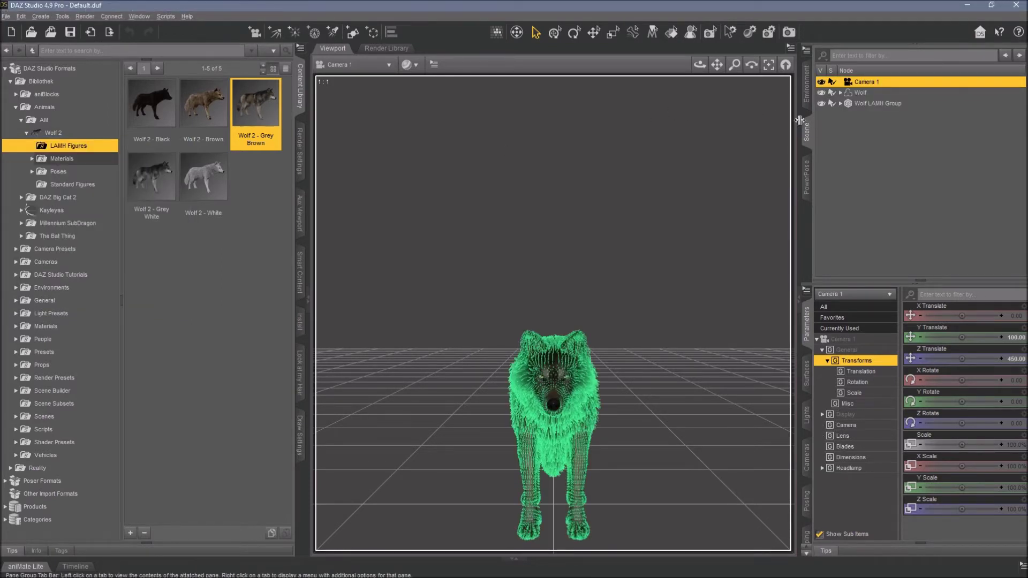
{"action": "left_click", "coordinate": [861, 92]}
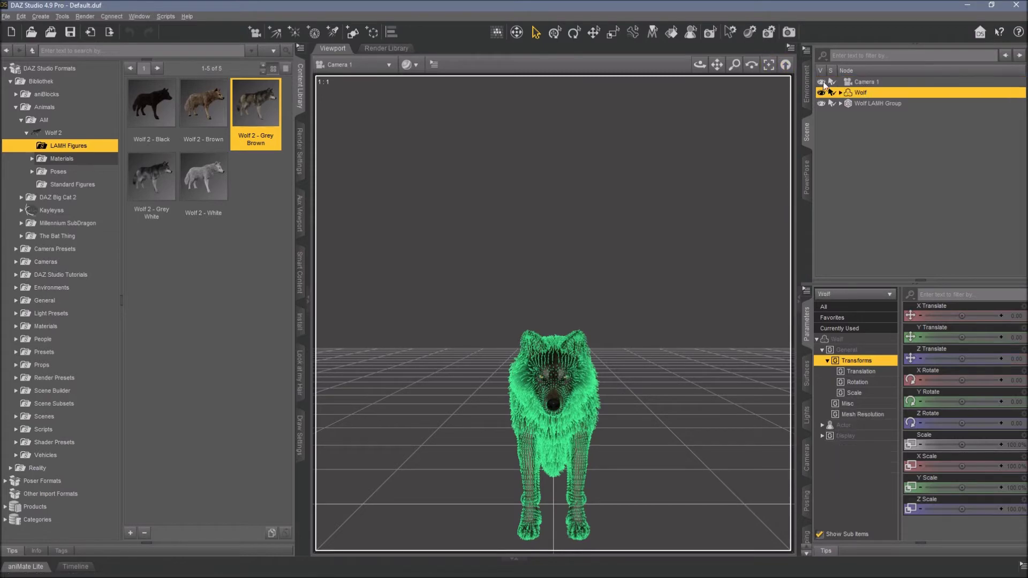
{"action": "left_click", "coordinate": [769, 65]}
{"action": "left_click_drag", "start_coordinate": [707, 75], "coordinate": [771, 75]}
{"action": "left_click", "coordinate": [878, 105]}
{"action": "left_click", "coordinate": [840, 103]}
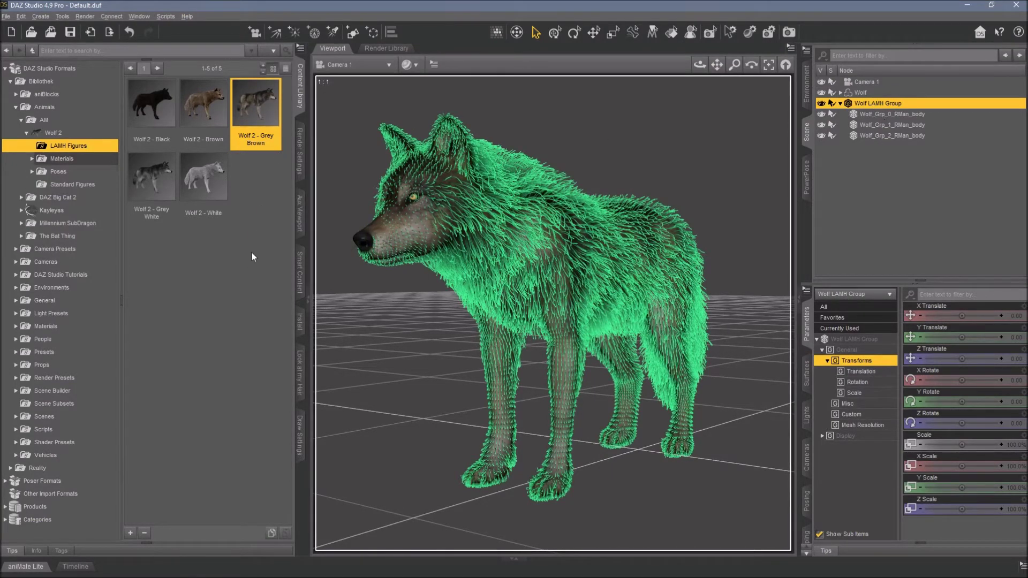
Preview the wolf in NVIDIA Iray shading and compare the contents of the Standard Figures and LAMH Figures folders.
{"action": "left_click", "coordinate": [407, 65]}
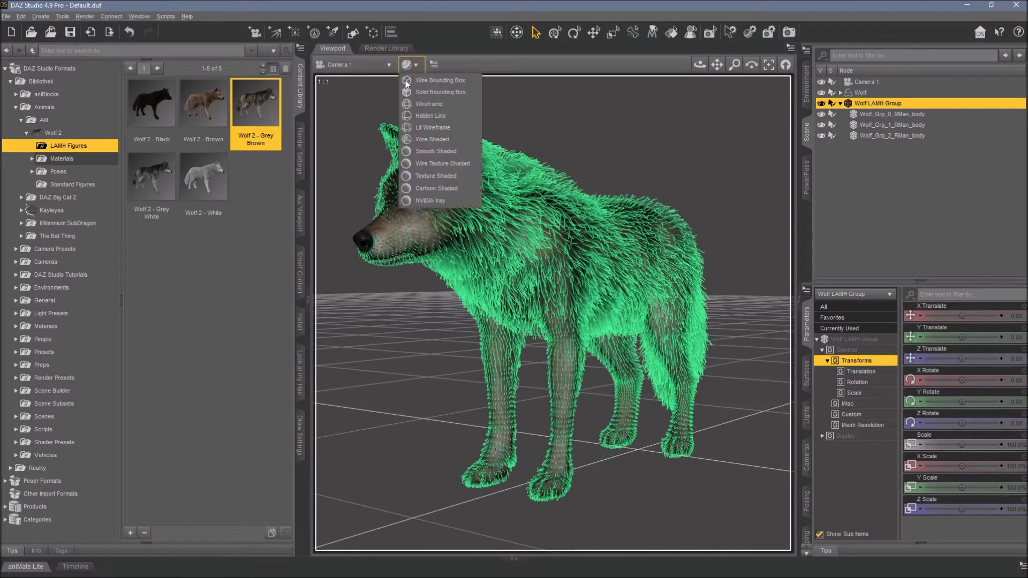
{"action": "left_click", "coordinate": [418, 201]}
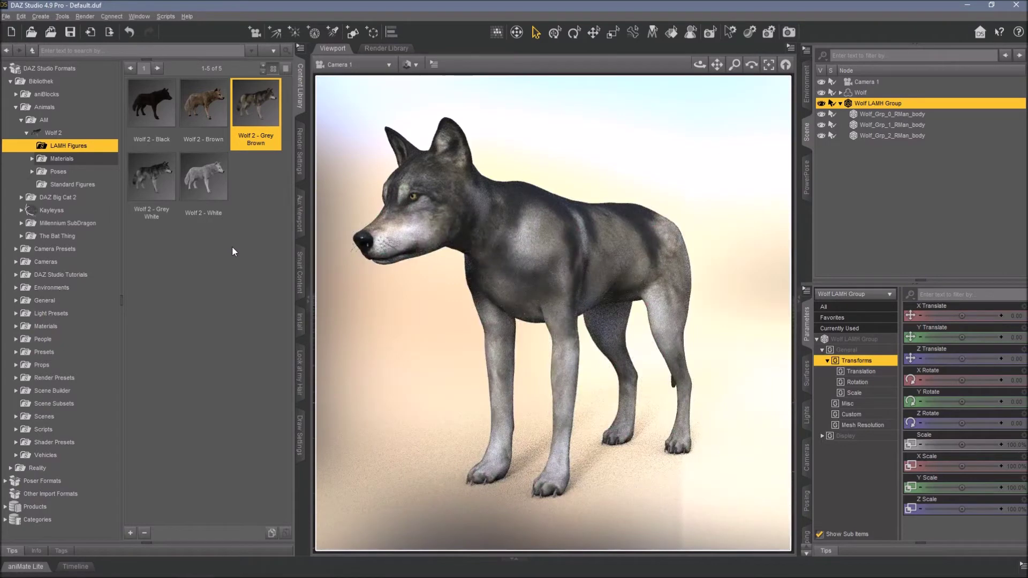
{"action": "left_click", "coordinate": [84, 185]}
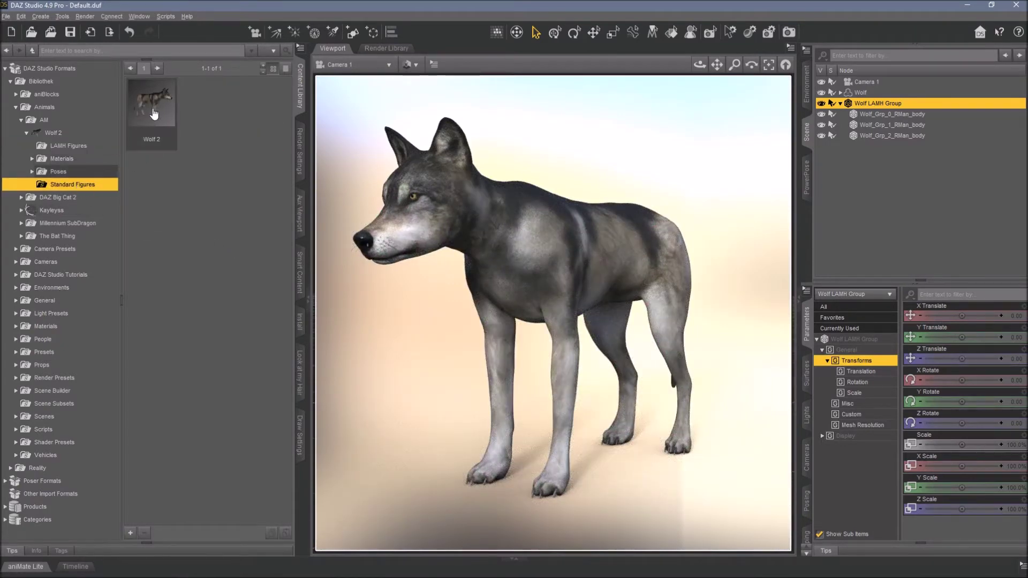
{"action": "left_click", "coordinate": [68, 145]}
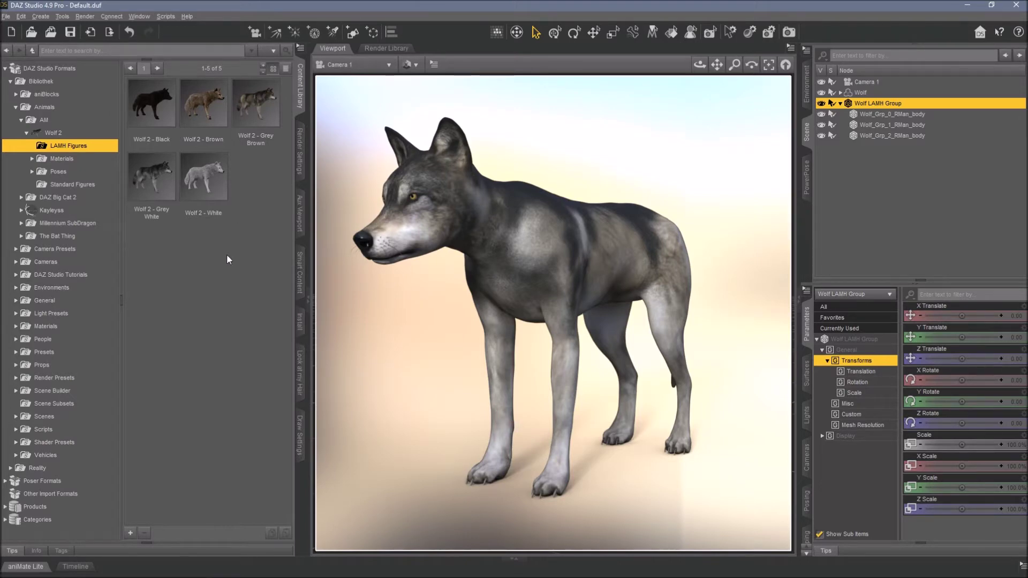
Test the maximum Look at my Hair Preview Density in Texture Shaded display and return the density to minimum.
{"action": "left_click", "coordinate": [300, 368]}
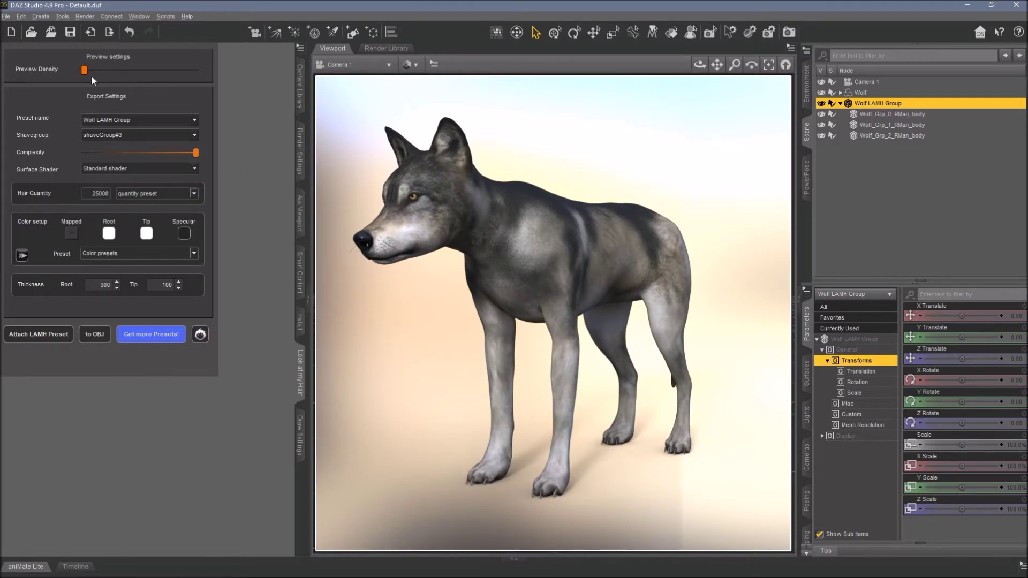
{"action": "left_click_drag", "start_coordinate": [84, 70], "coordinate": [182, 70]}
{"action": "left_click", "coordinate": [411, 65]}
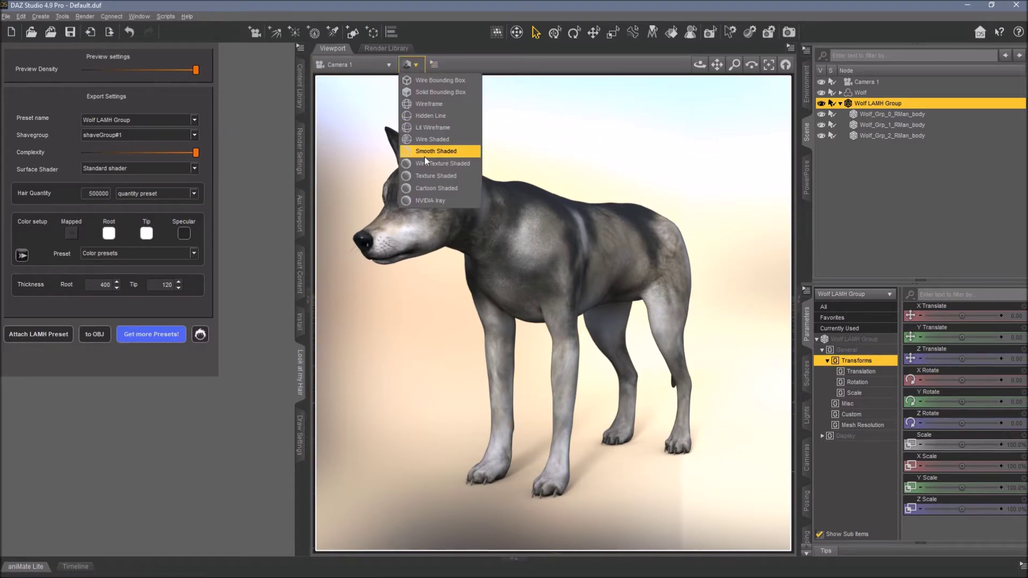
{"action": "left_click", "coordinate": [428, 175]}
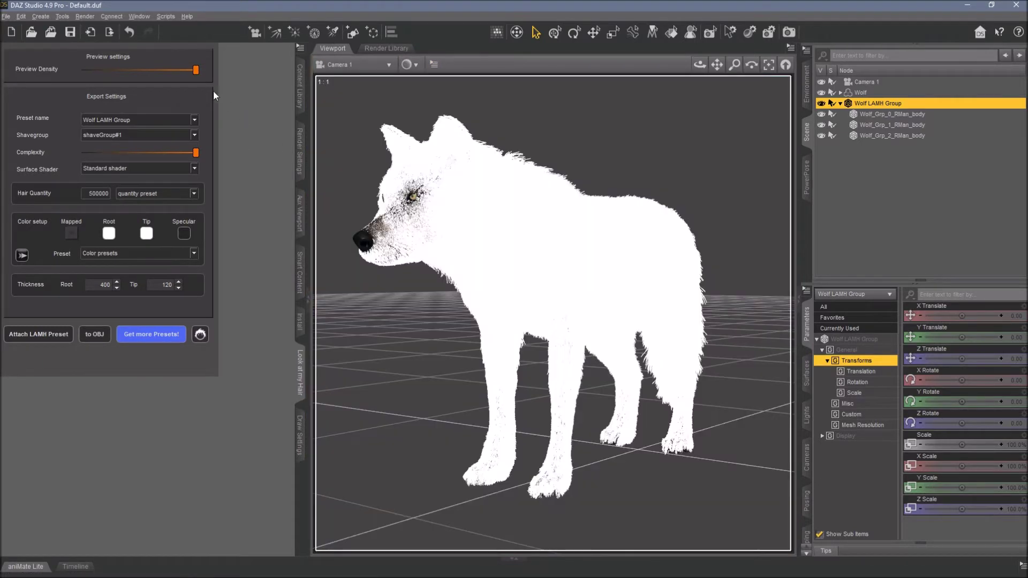
{"action": "left_click_drag", "start_coordinate": [194, 68], "coordinate": [85, 65]}
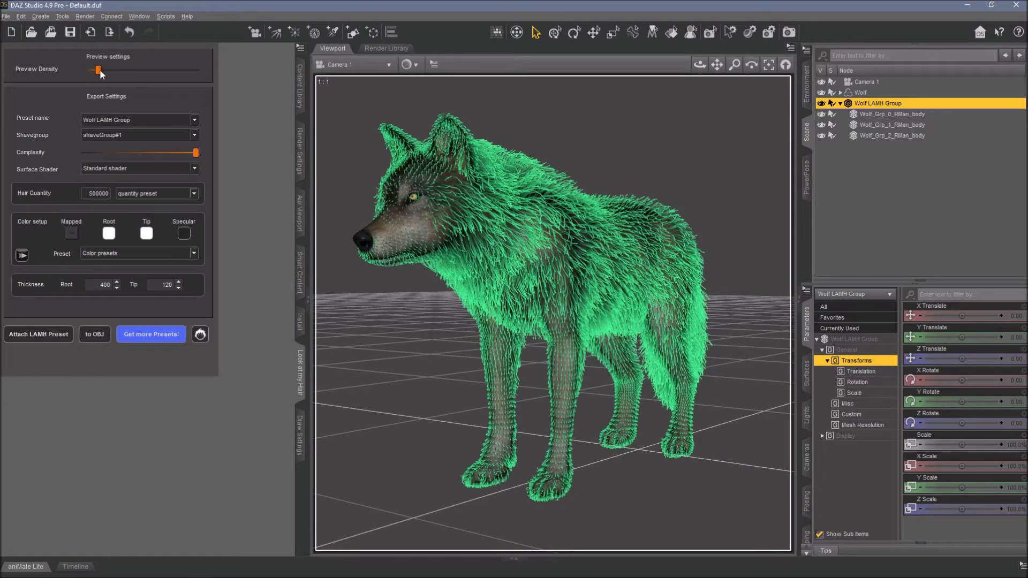
{"action": "left_click_drag", "start_coordinate": [99, 70], "coordinate": [126, 71]}
Hide the three fur parts Wolf_Grp_0, Wolf_Grp_1 and Wolf_Grp_2 of the Wolf LAMH Group.
{"action": "left_click", "coordinate": [874, 125]}
{"action": "left_click", "coordinate": [871, 136]}
{"action": "left_click", "coordinate": [874, 114]}
{"action": "left_click", "coordinate": [822, 114]}
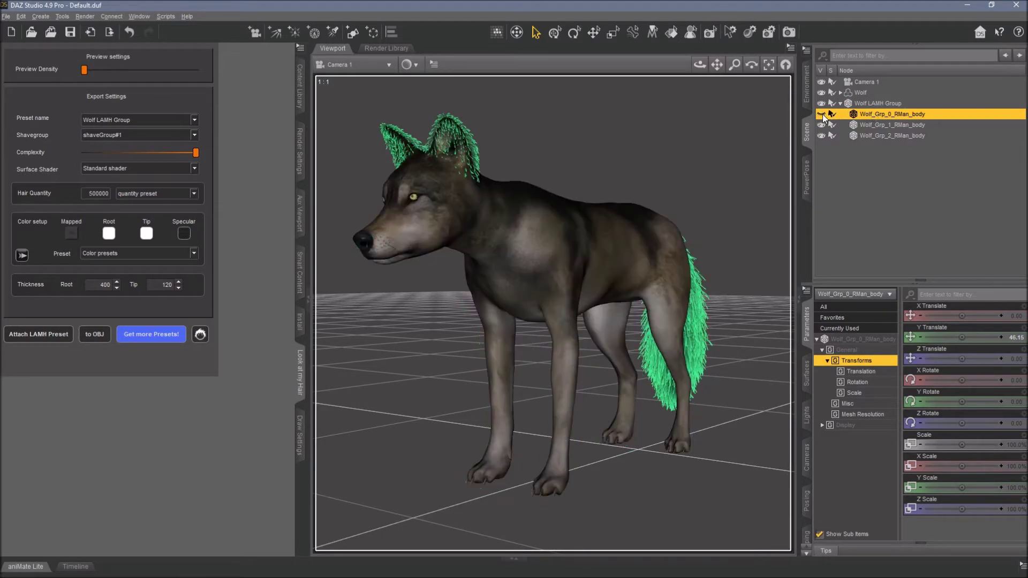
{"action": "left_click", "coordinate": [823, 127]}
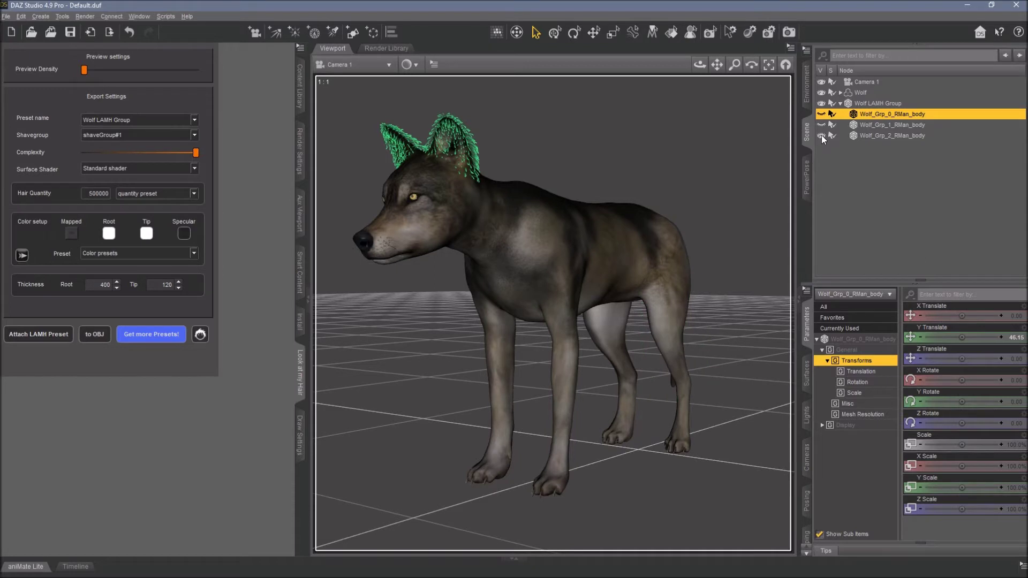
{"action": "left_click", "coordinate": [821, 136]}
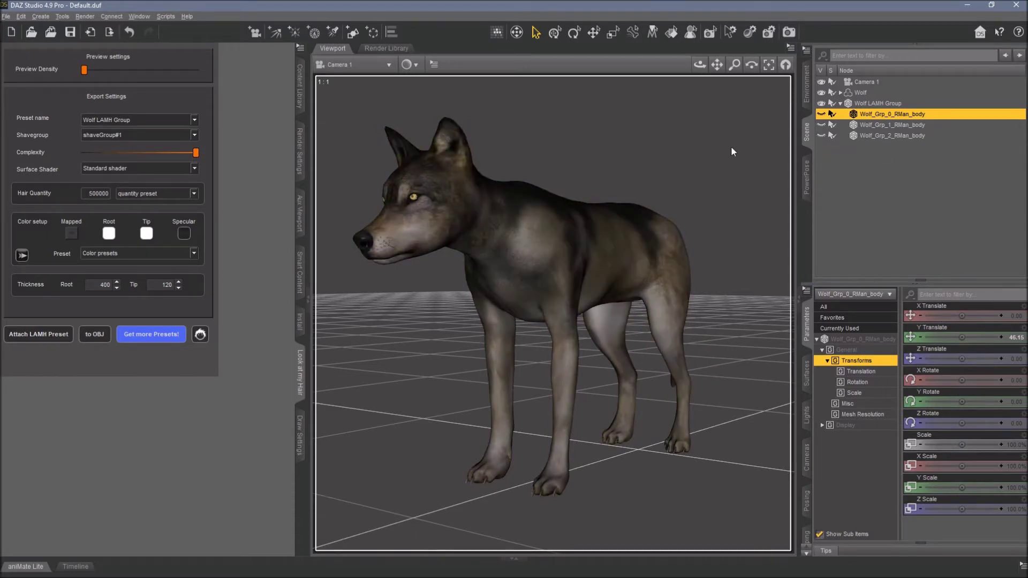
Apply the Wolf 2 Tail Up pose to the Wolf figure and dismiss the CCleaner notification.
{"action": "left_click_drag", "start_coordinate": [700, 64], "coordinate": [676, 65]}
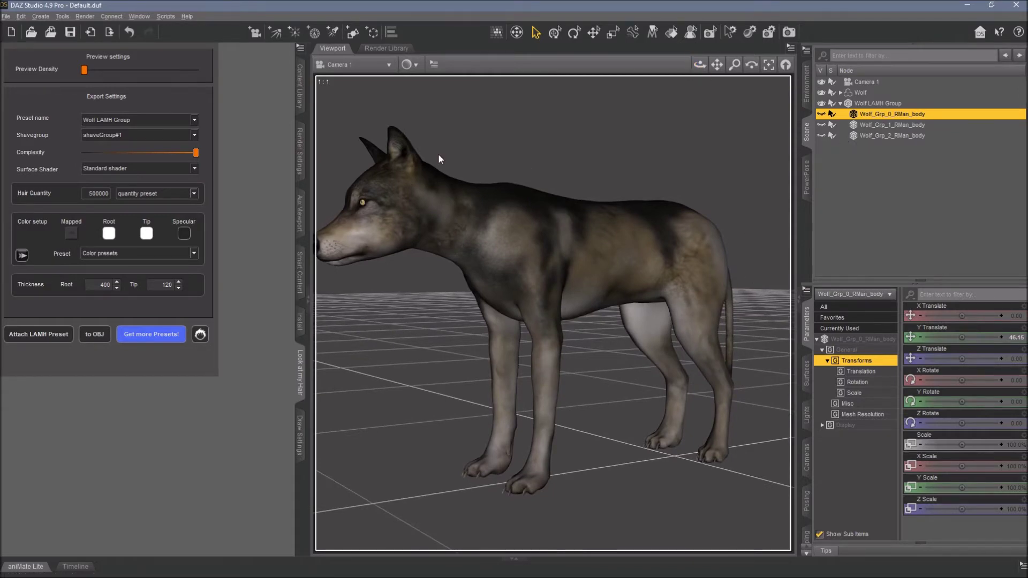
{"action": "left_click", "coordinate": [300, 89]}
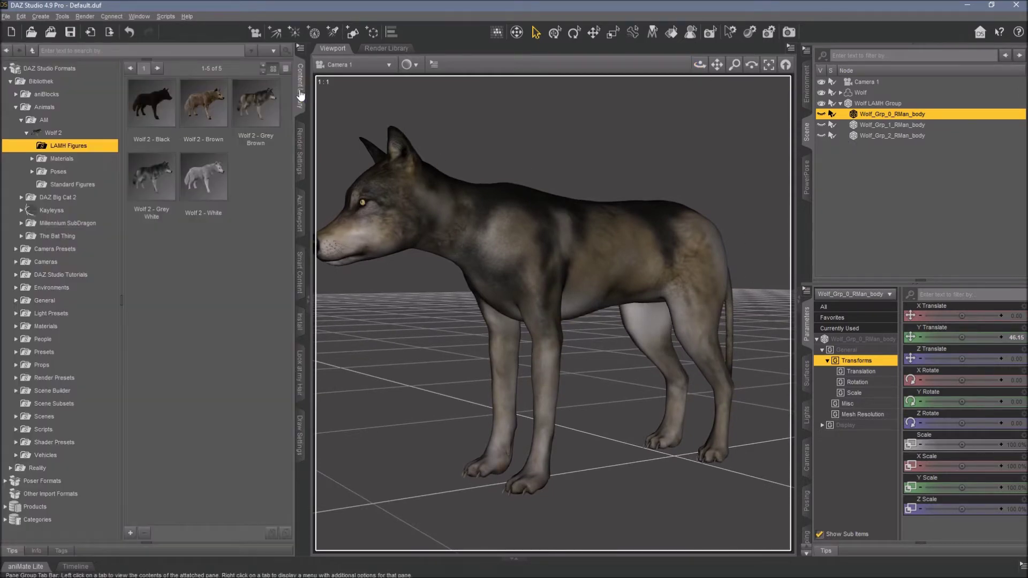
{"action": "left_click", "coordinate": [81, 173]}
{"action": "left_click", "coordinate": [59, 184]}
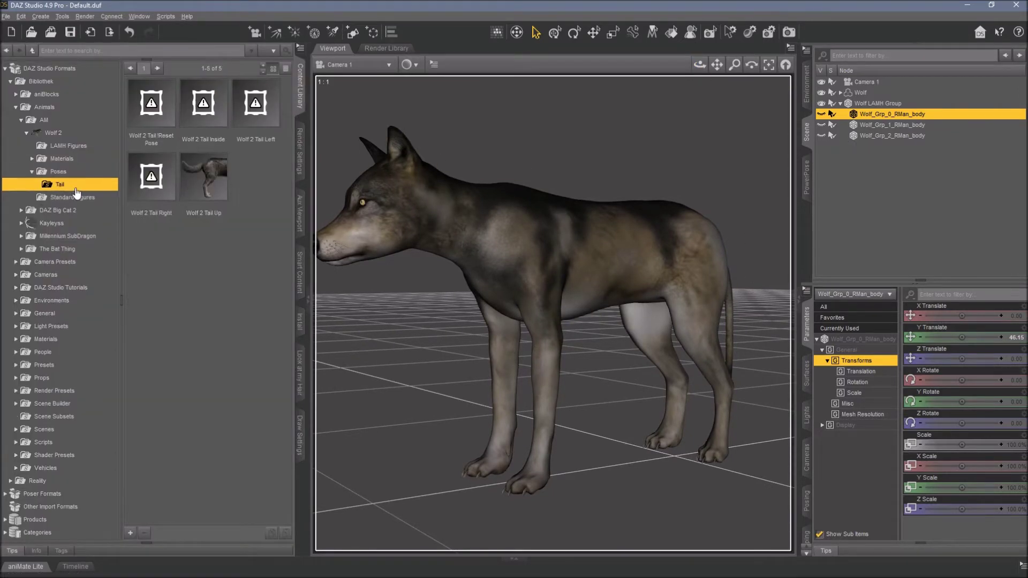
{"action": "left_click", "coordinate": [202, 188]}
{"action": "left_click", "coordinate": [870, 103]}
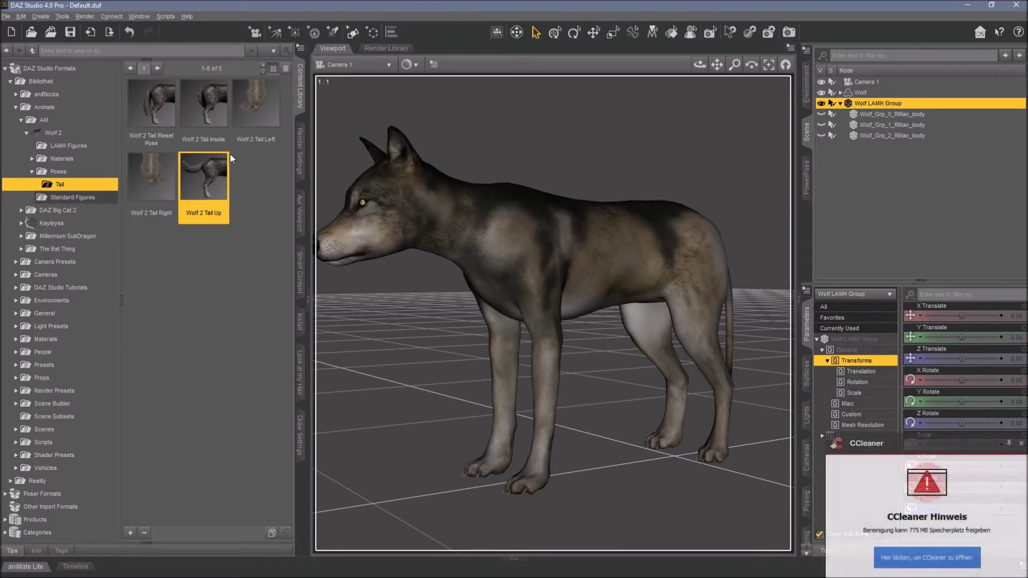
{"action": "left_click", "coordinate": [860, 93]}
{"action": "double_click", "coordinate": [199, 185]}
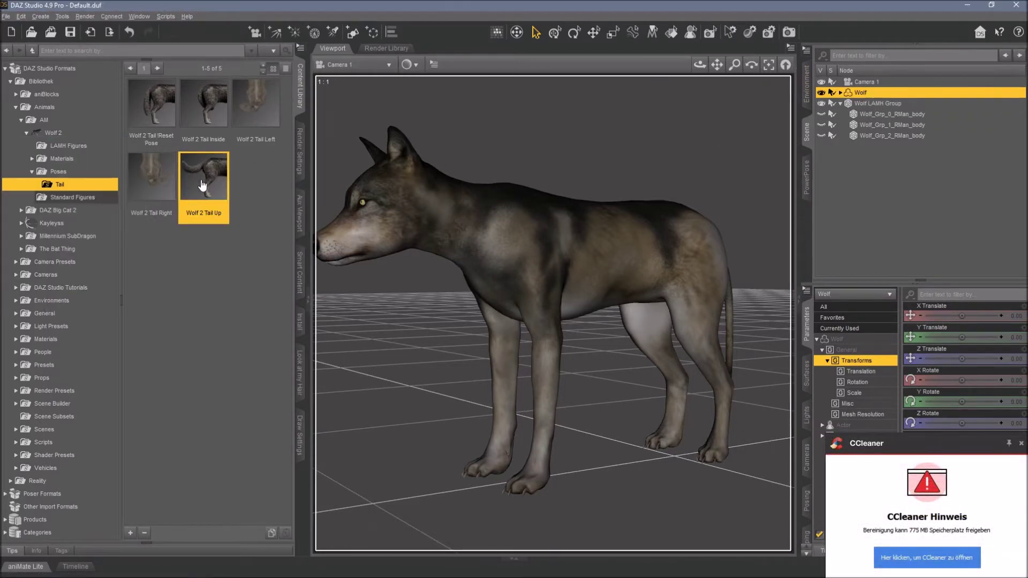
{"action": "left_click", "coordinate": [1021, 443]}
{"action": "left_click_drag", "start_coordinate": [700, 64], "coordinate": [721, 65]}
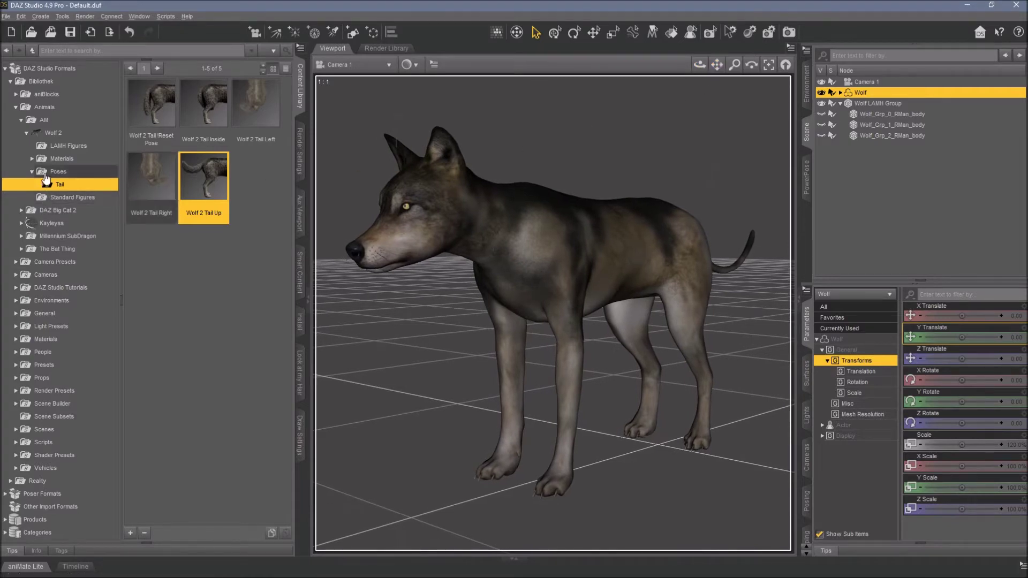
Apply the Wolf 2 Walking pose from the Poses folder to the Wolf figure.
{"action": "left_click", "coordinate": [49, 174]}
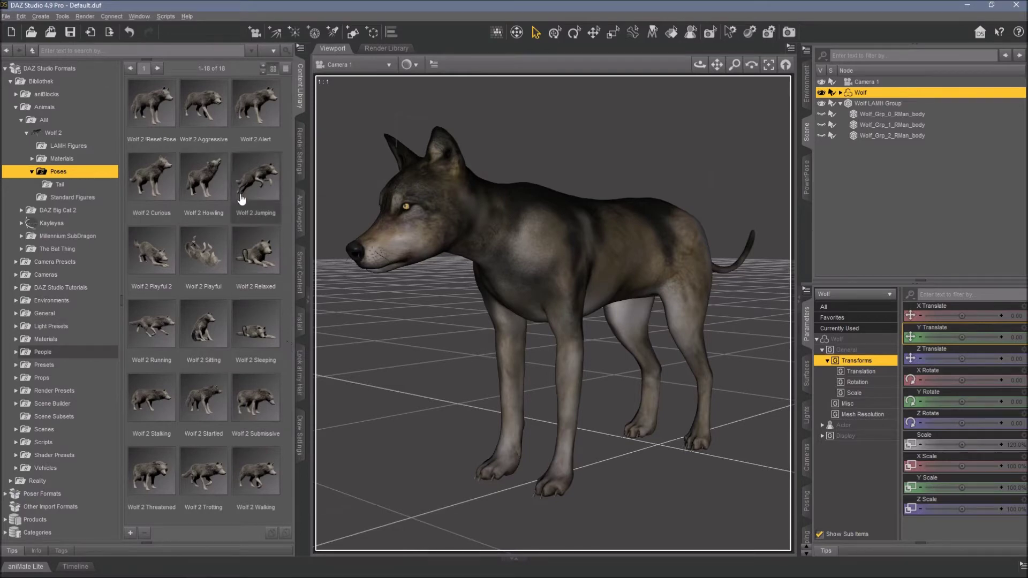
{"action": "mouse_move", "coordinate": [240, 199]}
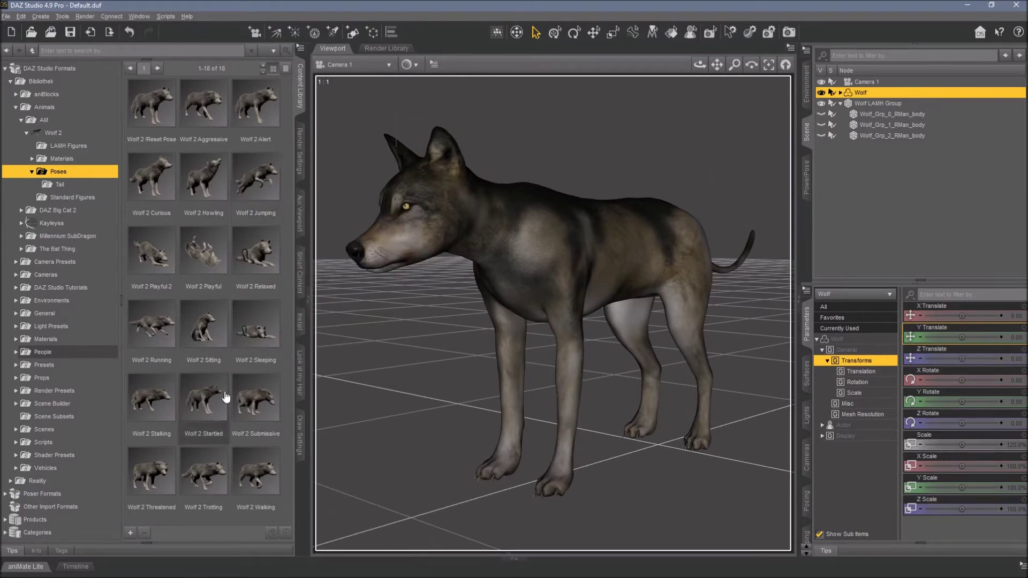
{"action": "mouse_move", "coordinate": [255, 479]}
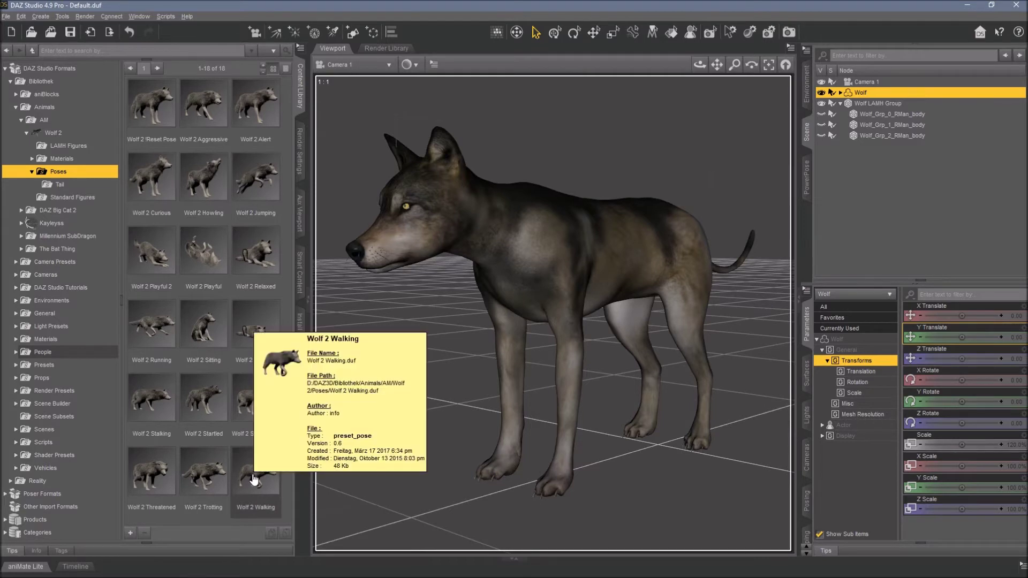
{"action": "double_click", "coordinate": [255, 479]}
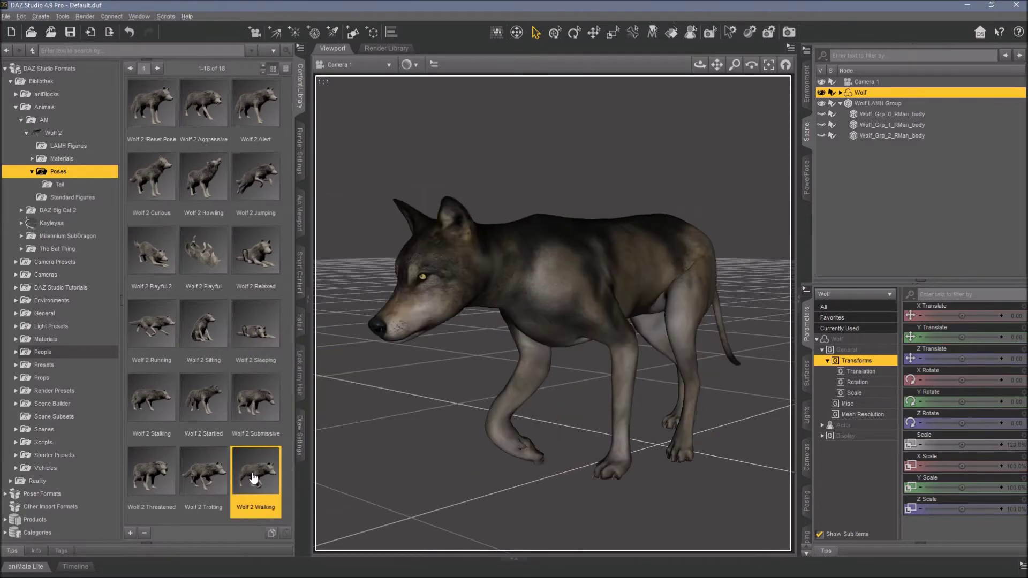
Show the three fur parts of the Wolf LAMH Group again and clear the scene selection.
{"action": "left_click", "coordinate": [822, 113]}
{"action": "left_click", "coordinate": [822, 124]}
{"action": "left_click", "coordinate": [821, 135]}
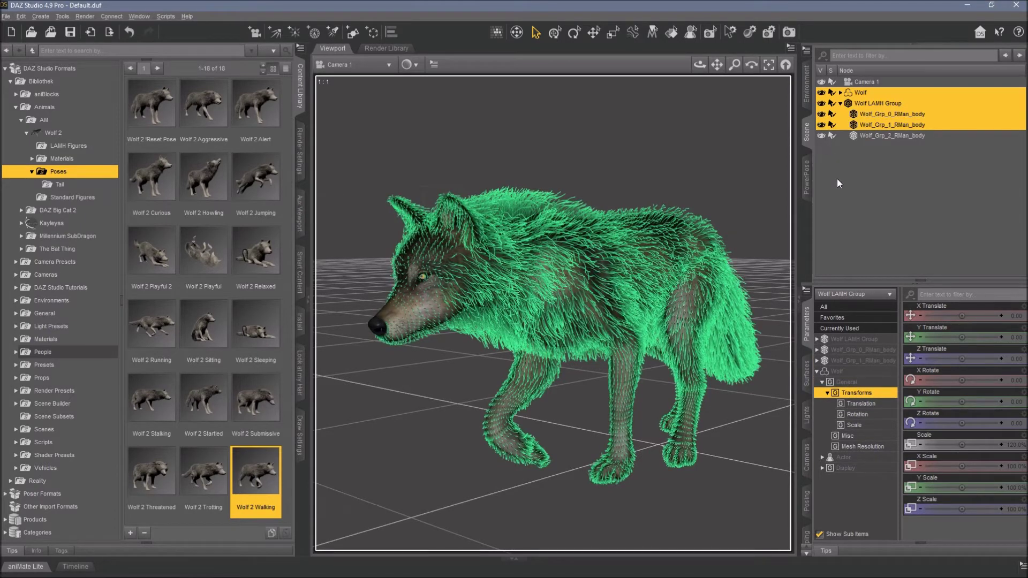
{"action": "left_click", "coordinate": [853, 175]}
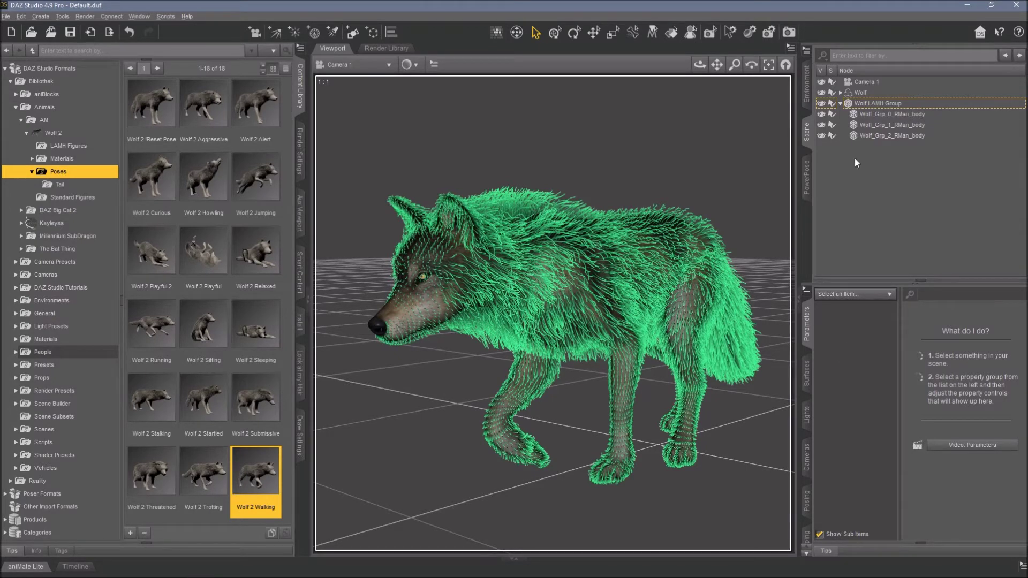
Compare all parameters of the Wolf LAMH Group with those of the Wolf figure, including its expression and body morphs.
{"action": "left_click", "coordinate": [861, 104]}
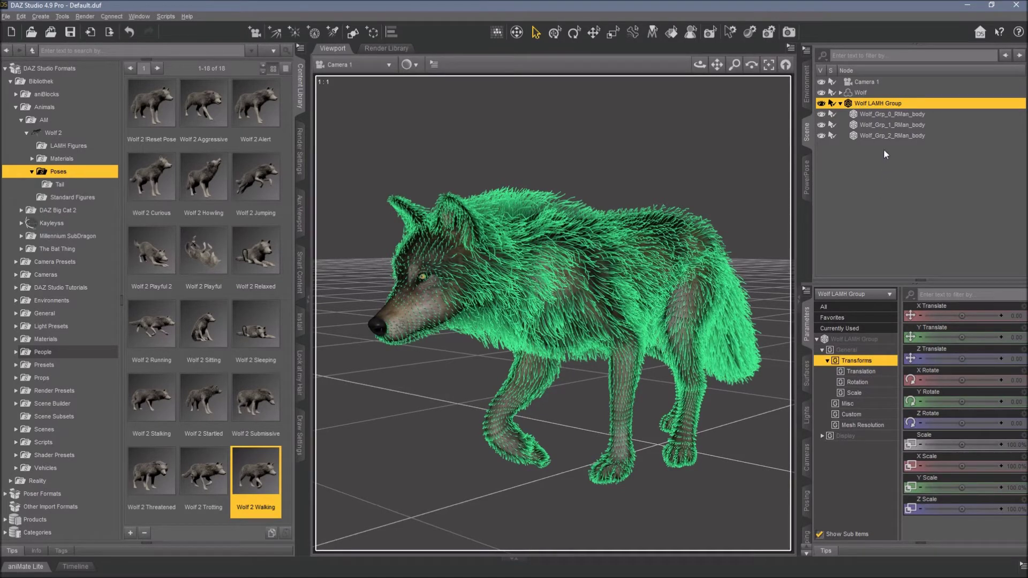
{"action": "left_click", "coordinate": [859, 92]}
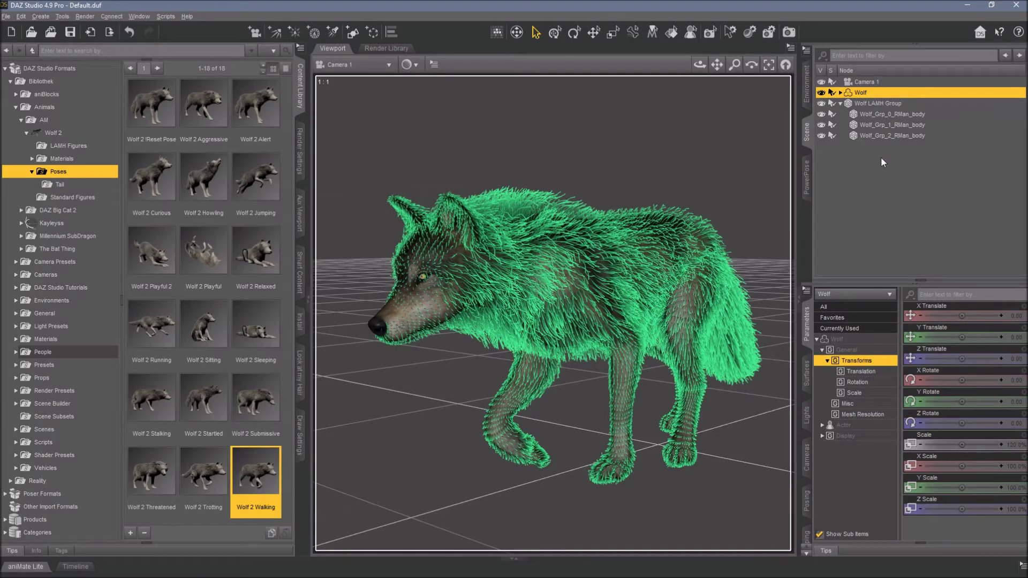
{"action": "left_click", "coordinate": [868, 104]}
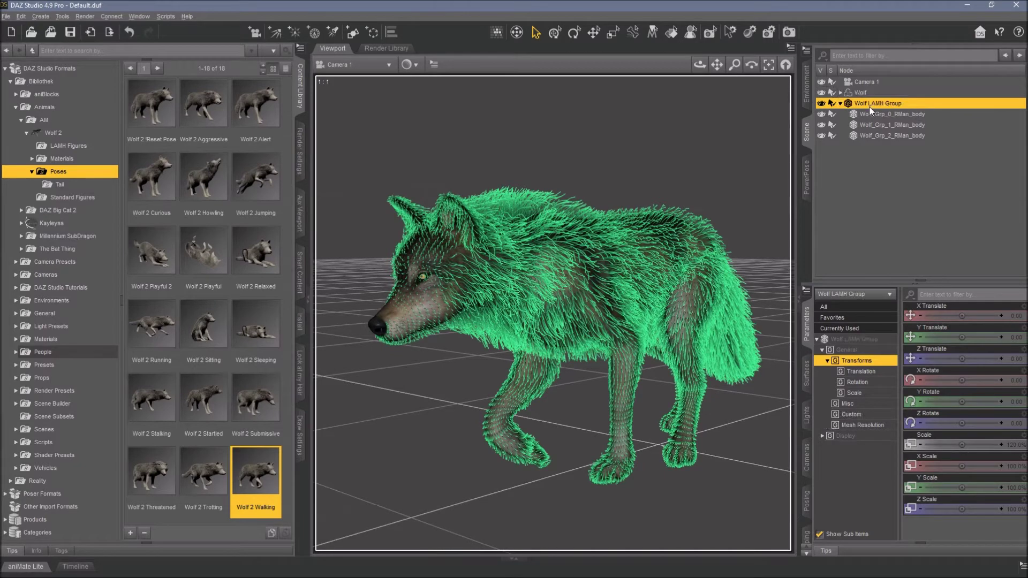
{"action": "left_click", "coordinate": [856, 93]}
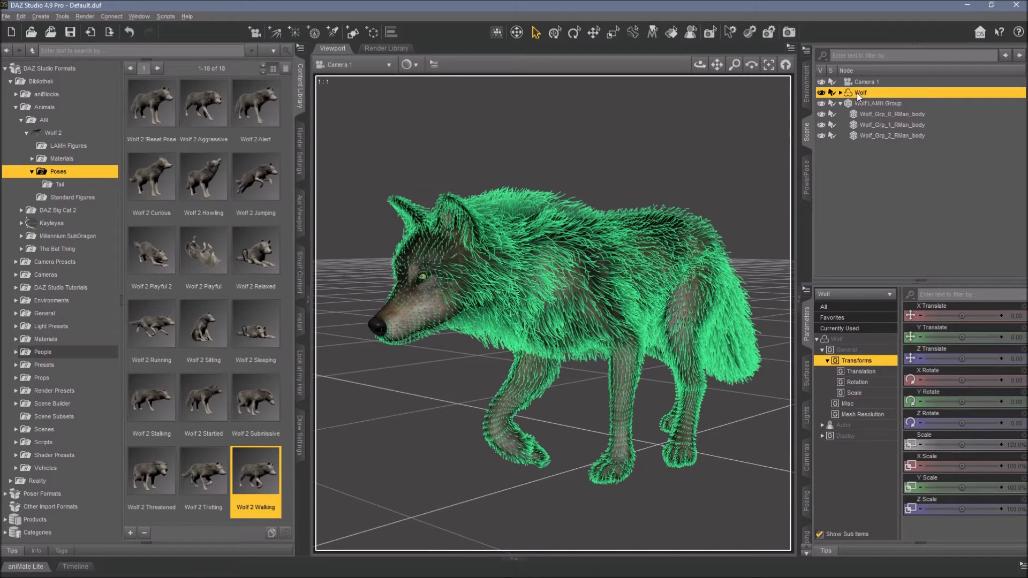
{"action": "left_click", "coordinate": [867, 103]}
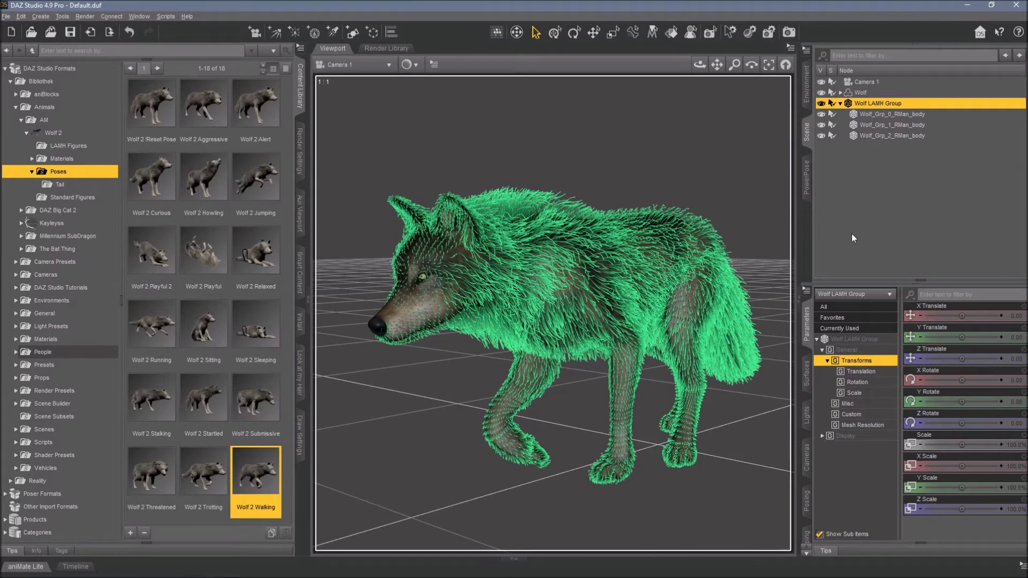
{"action": "left_click", "coordinate": [857, 305]}
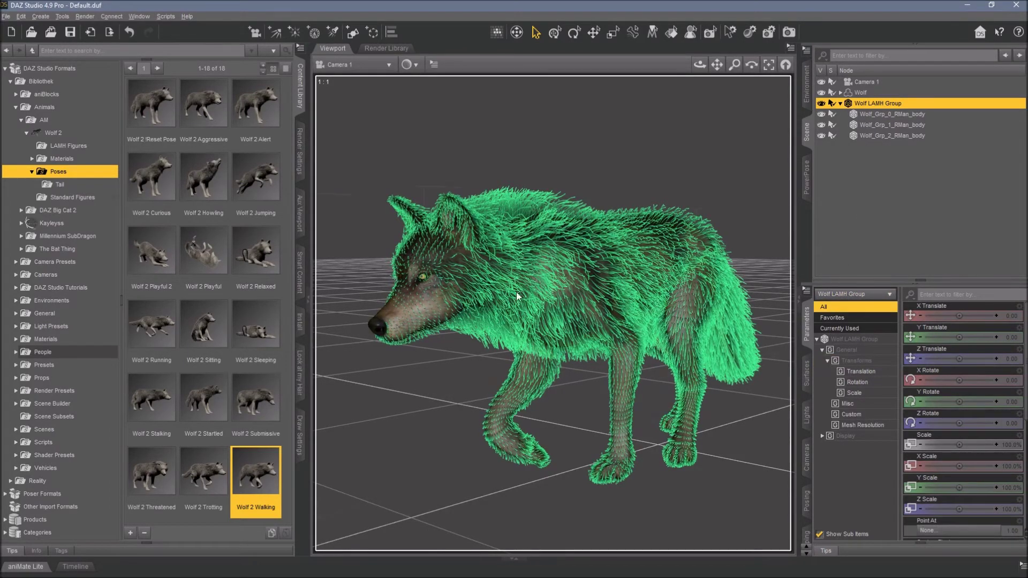
{"action": "scroll", "coordinate": [947, 359], "scroll_direction": "down", "scroll_amount": 5}
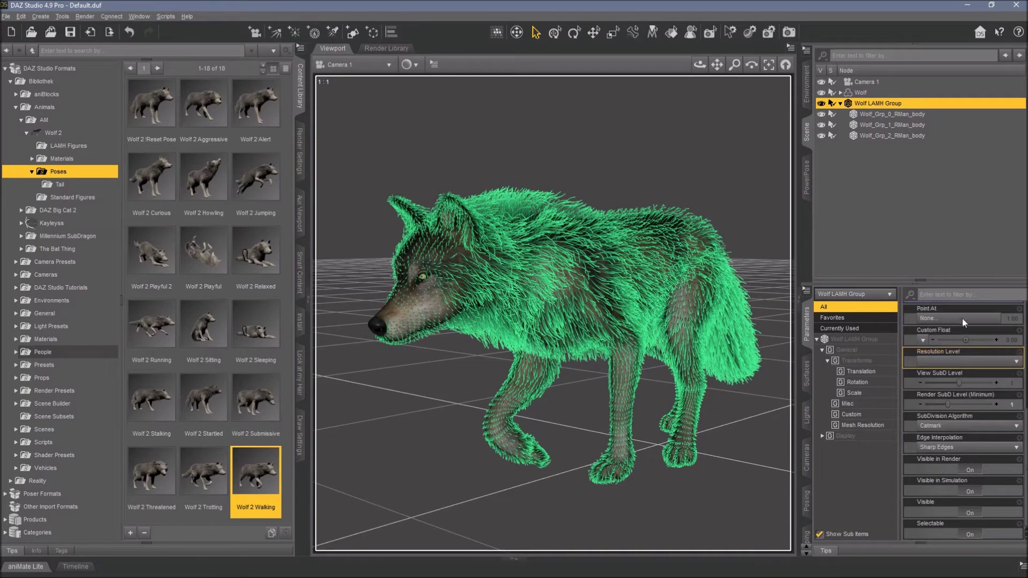
{"action": "left_click", "coordinate": [860, 93]}
{"action": "scroll", "coordinate": [960, 435], "scroll_direction": "down", "scroll_amount": 15}
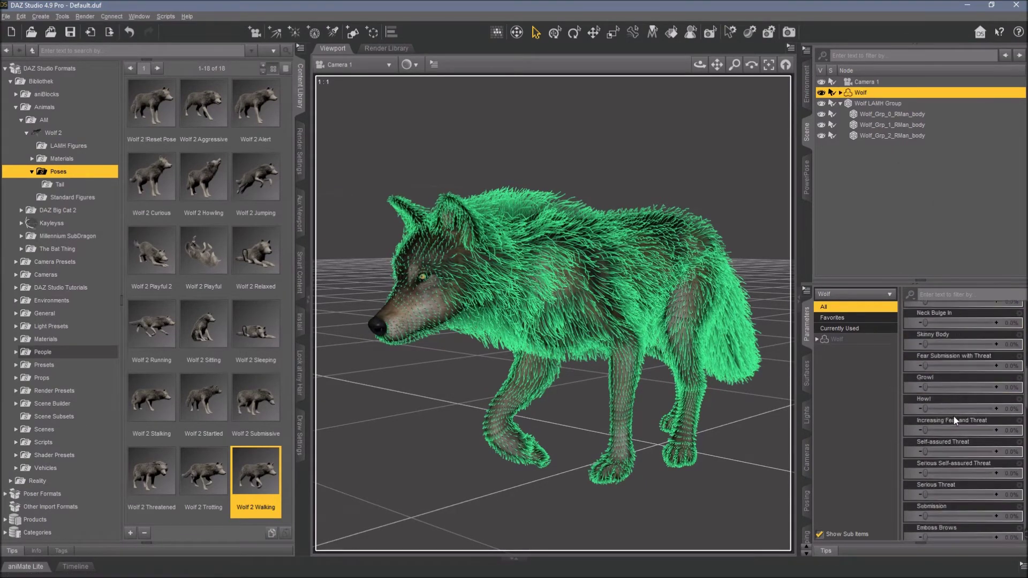
{"action": "scroll", "coordinate": [959, 411], "scroll_direction": "up", "scroll_amount": 3}
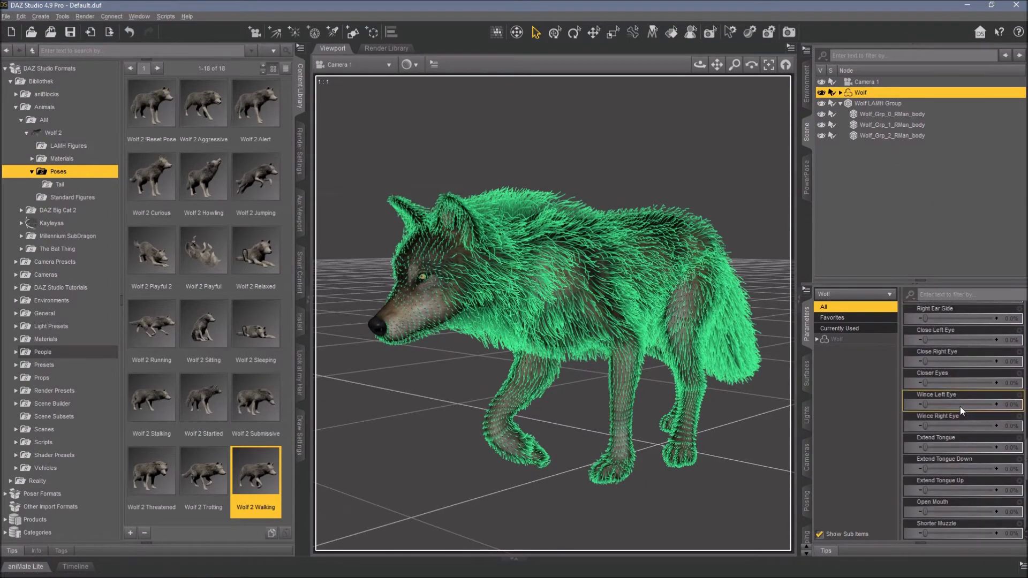
Set the Wolf's Open Mouth to 63.8%, Extend Tongue Up to 25.2% and Extend Tongue Down to 23.6%.
{"action": "scroll", "coordinate": [959, 407], "scroll_direction": "down", "scroll_amount": 5}
{"action": "left_click_drag", "start_coordinate": [925, 383], "coordinate": [993, 383]}
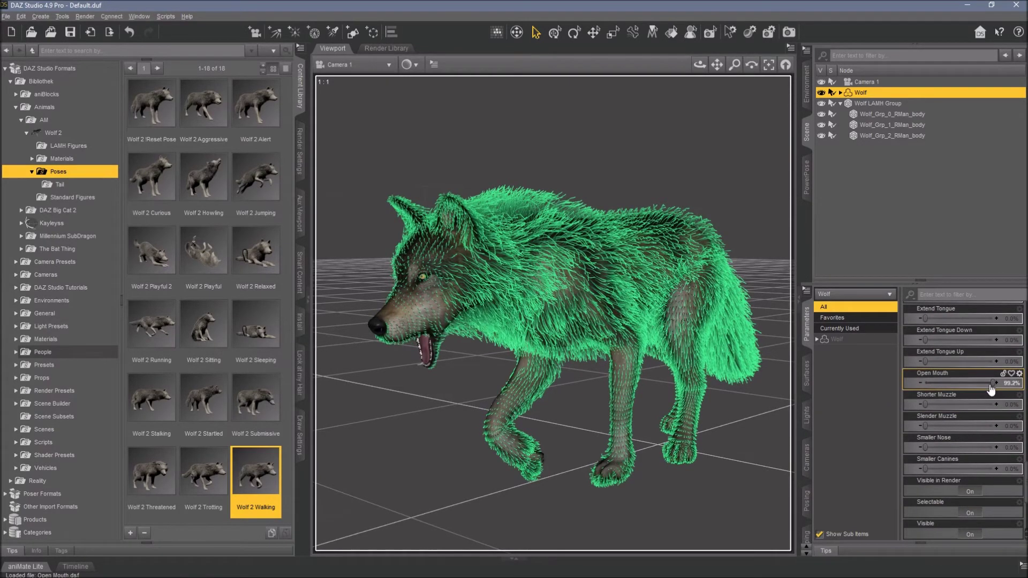
{"action": "left_click_drag", "start_coordinate": [993, 383], "coordinate": [968, 383]}
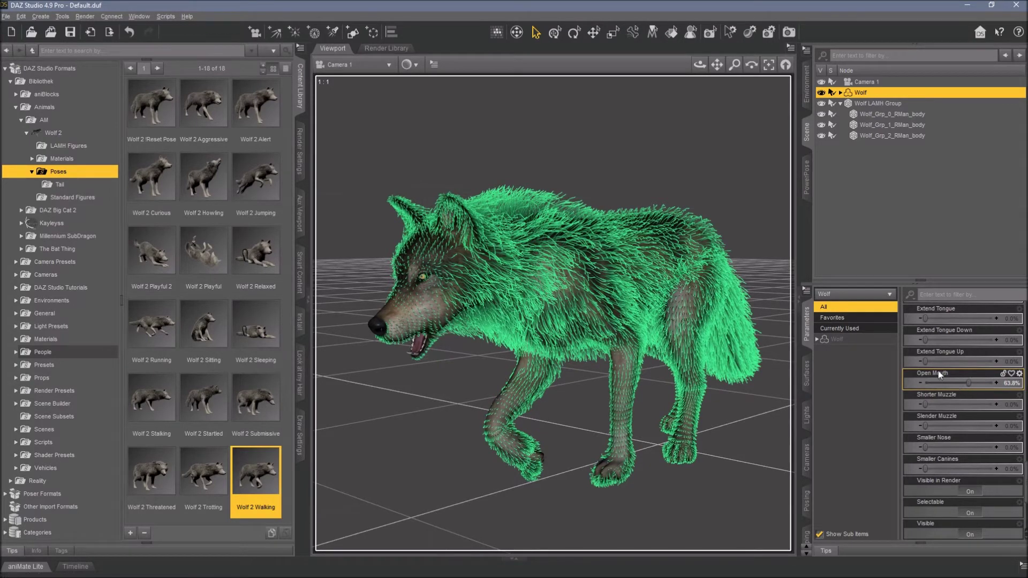
{"action": "left_click_drag", "start_coordinate": [926, 362], "coordinate": [917, 317]}
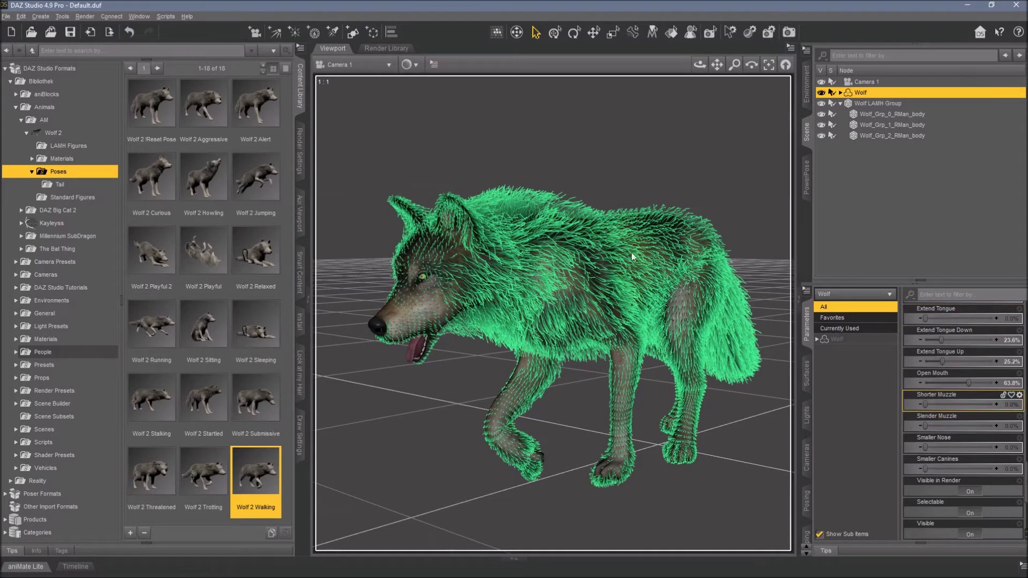
Turn the wolf's head with Bend 8.82, Side-Side 11.03 and Twist 6.47.
{"action": "left_click", "coordinate": [448, 254]}
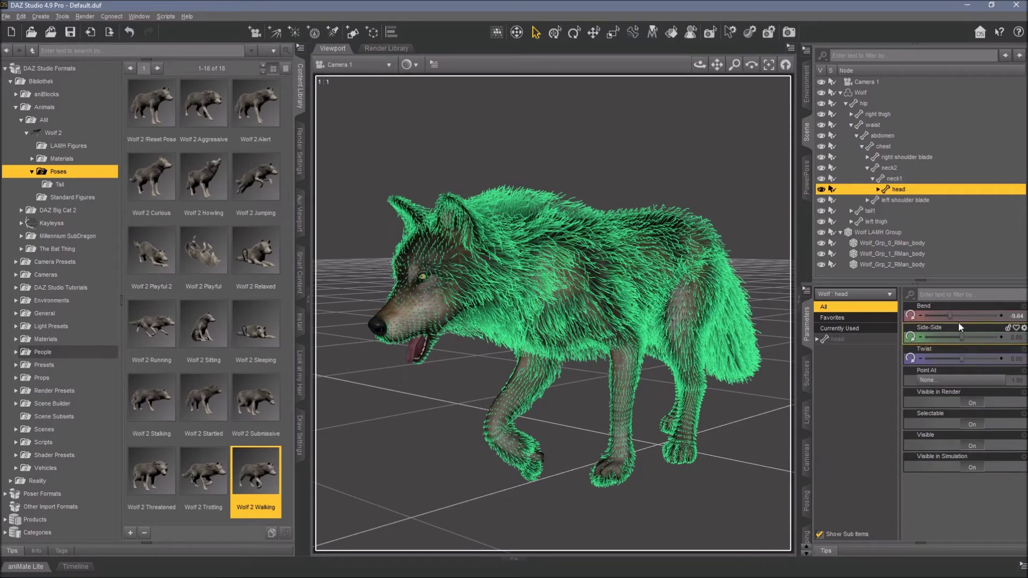
{"action": "left_click_drag", "start_coordinate": [949, 316], "coordinate": [972, 316]}
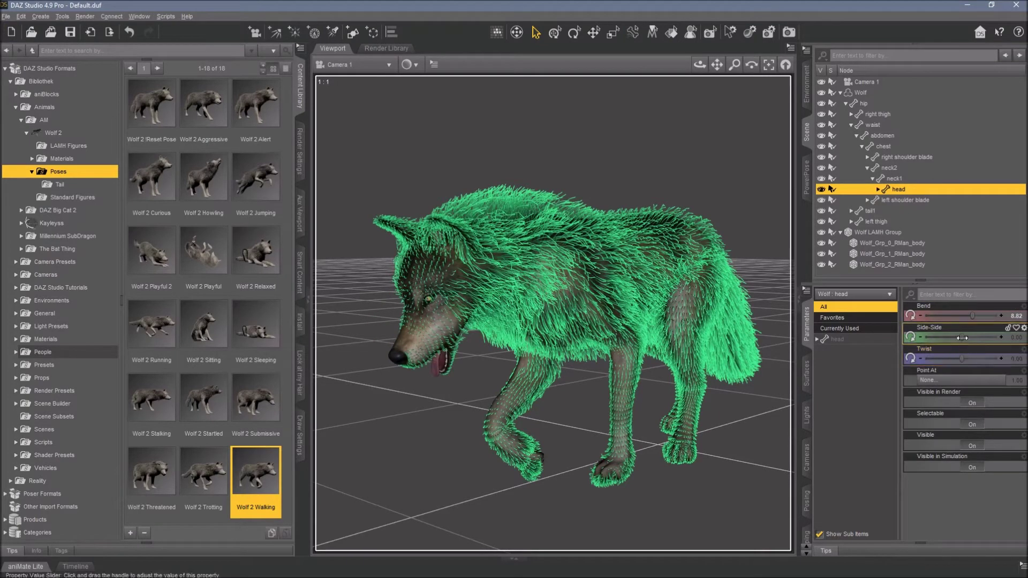
{"action": "left_click_drag", "start_coordinate": [962, 338], "coordinate": [973, 359]}
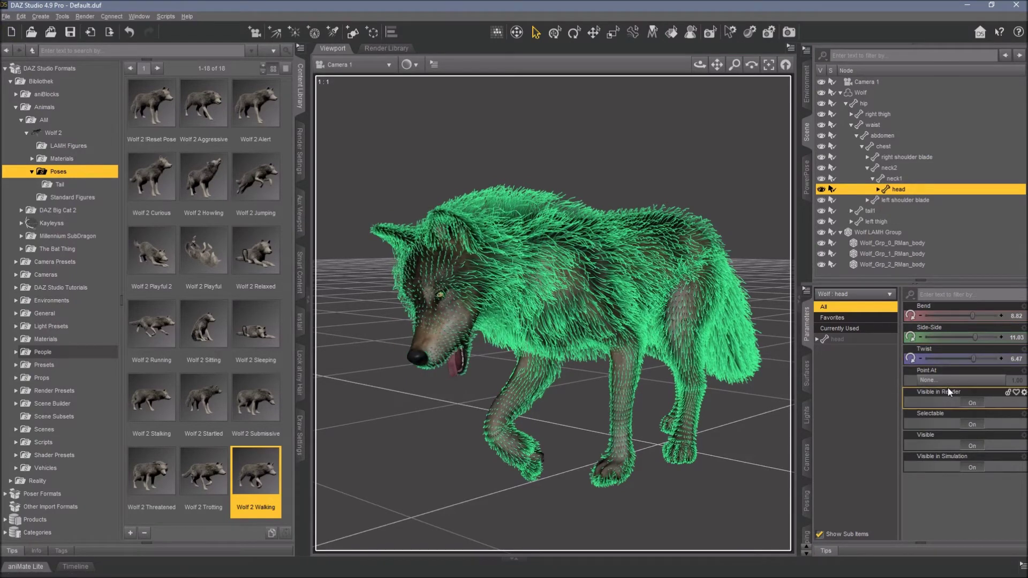
Select the Wolf LAMH Group and reframe Camera 1 so the wolf is seen more from the front.
{"action": "left_click", "coordinate": [845, 103]}
{"action": "left_click", "coordinate": [867, 115]}
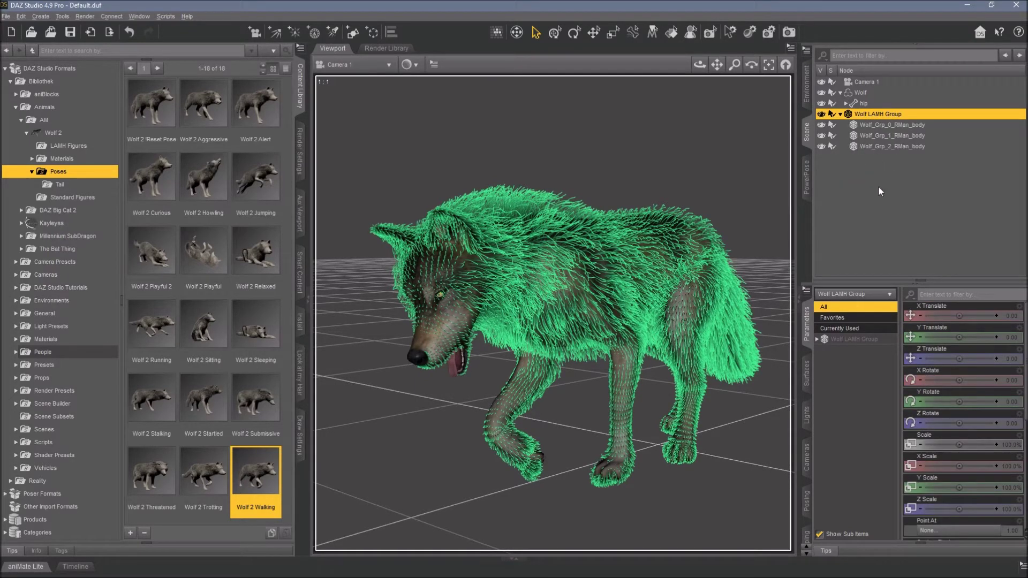
{"action": "left_click_drag", "start_coordinate": [699, 65], "coordinate": [642, 65]}
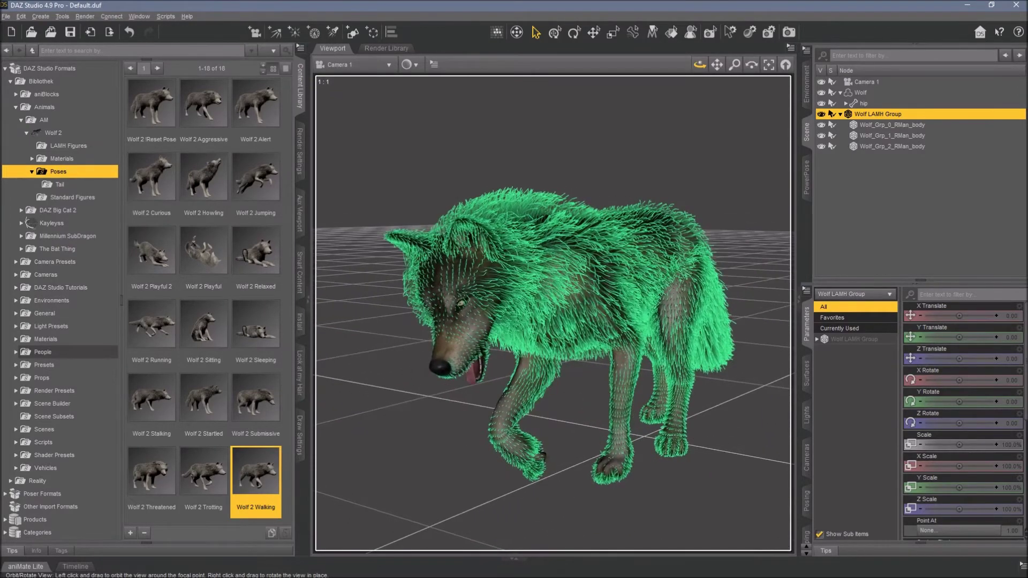
{"action": "left_click_drag", "start_coordinate": [717, 65], "coordinate": [715, 56]}
{"action": "right_click_drag", "start_coordinate": [715, 56], "coordinate": [673, 115]}
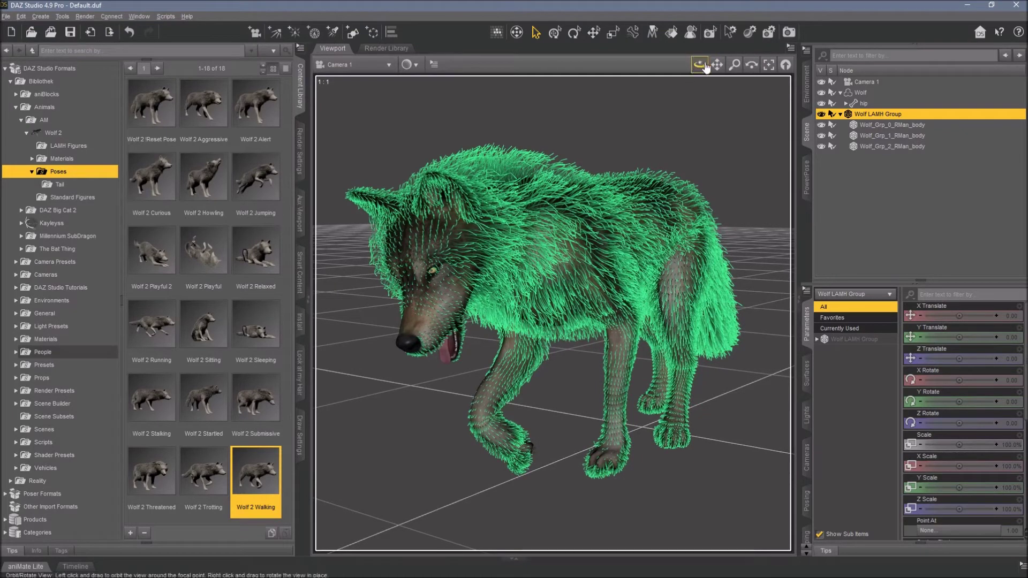
{"action": "left_click_drag", "start_coordinate": [717, 65], "coordinate": [711, 57]}
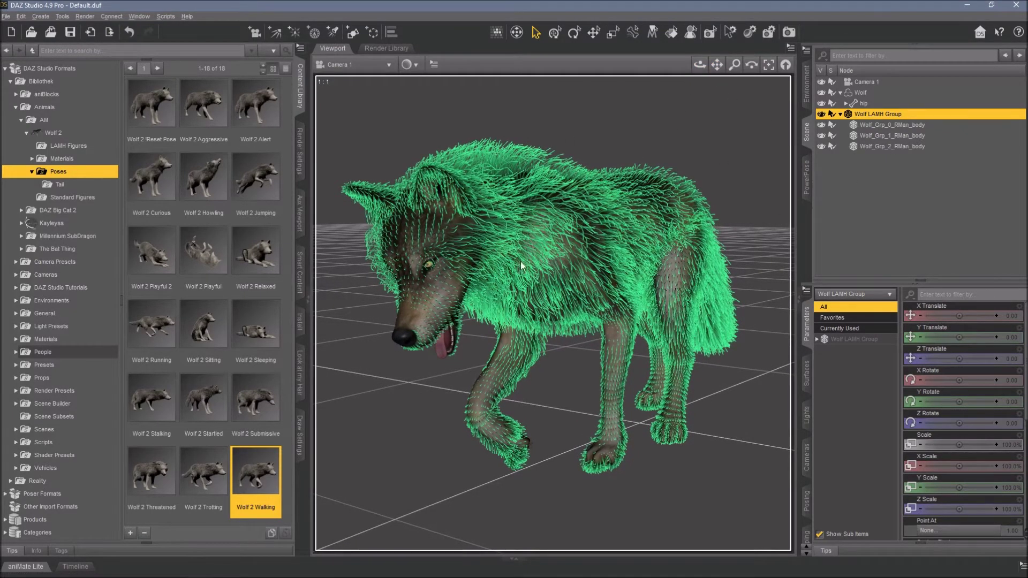
Open the Look at my Hair settings and examine which shave groups the Wolf LAMH Group contains.
{"action": "left_click", "coordinate": [301, 375]}
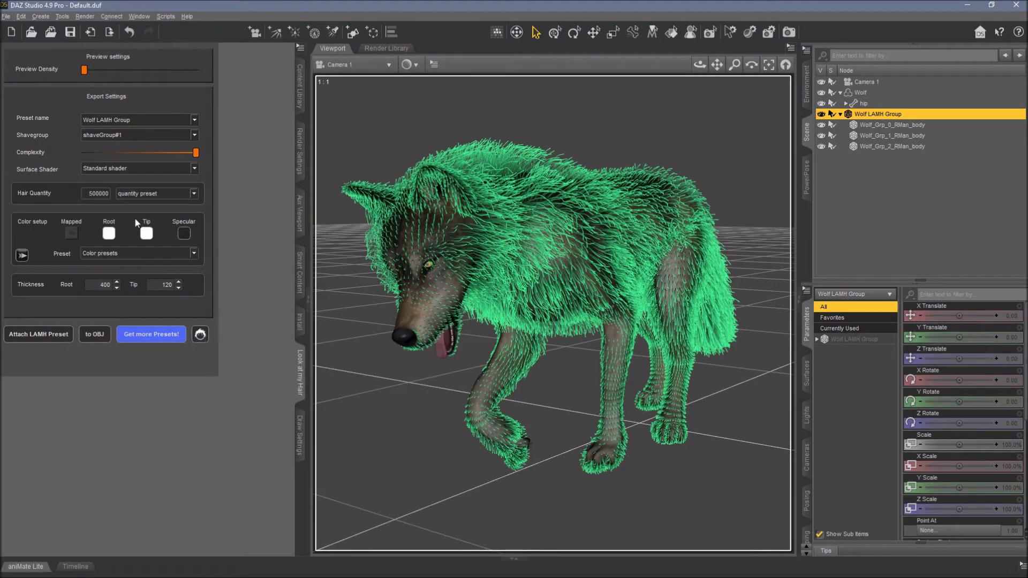
{"action": "left_click", "coordinate": [119, 135]}
{"action": "left_click", "coordinate": [119, 133]}
{"action": "left_click", "coordinate": [108, 137]}
{"action": "left_click", "coordinate": [111, 151]}
{"action": "left_click", "coordinate": [112, 137]}
{"action": "left_click", "coordinate": [115, 159]}
{"action": "left_click", "coordinate": [113, 138]}
{"action": "left_click", "coordinate": [113, 143]}
Set the hair quantity of shaveGroup#1 to 250000.
{"action": "left_click", "coordinate": [111, 136]}
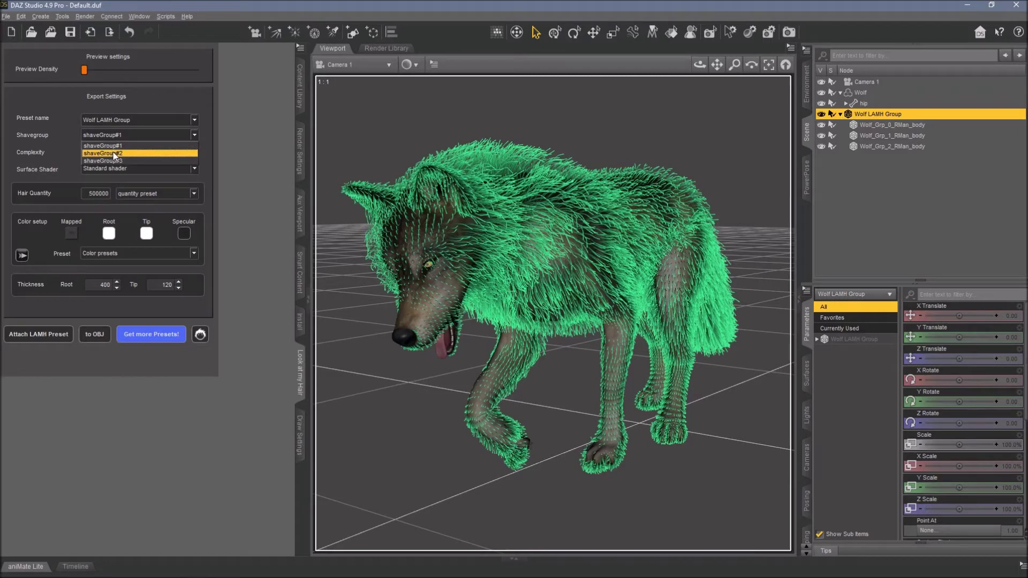
{"action": "left_click", "coordinate": [110, 208]}
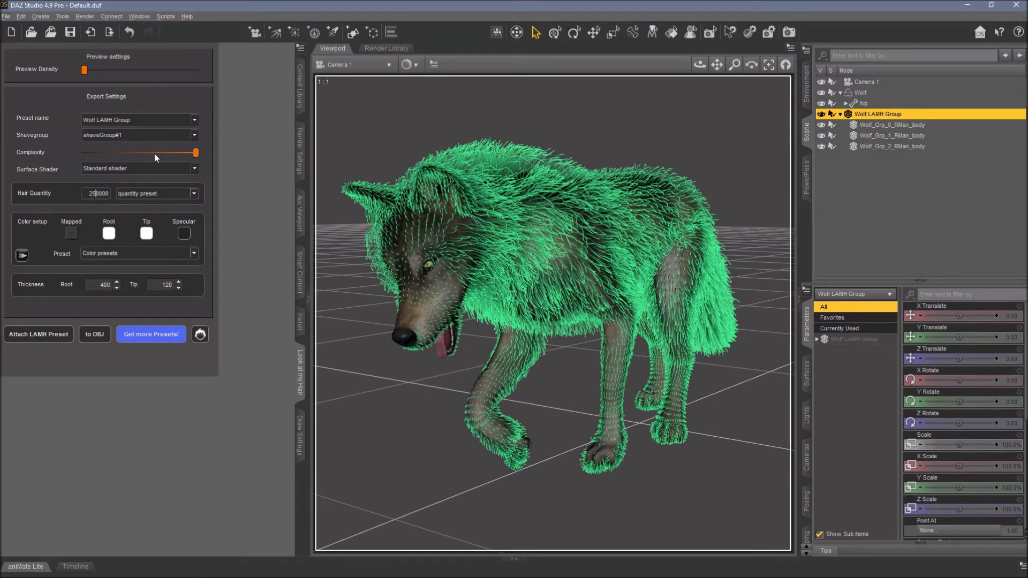
{"action": "left_click", "coordinate": [124, 134]}
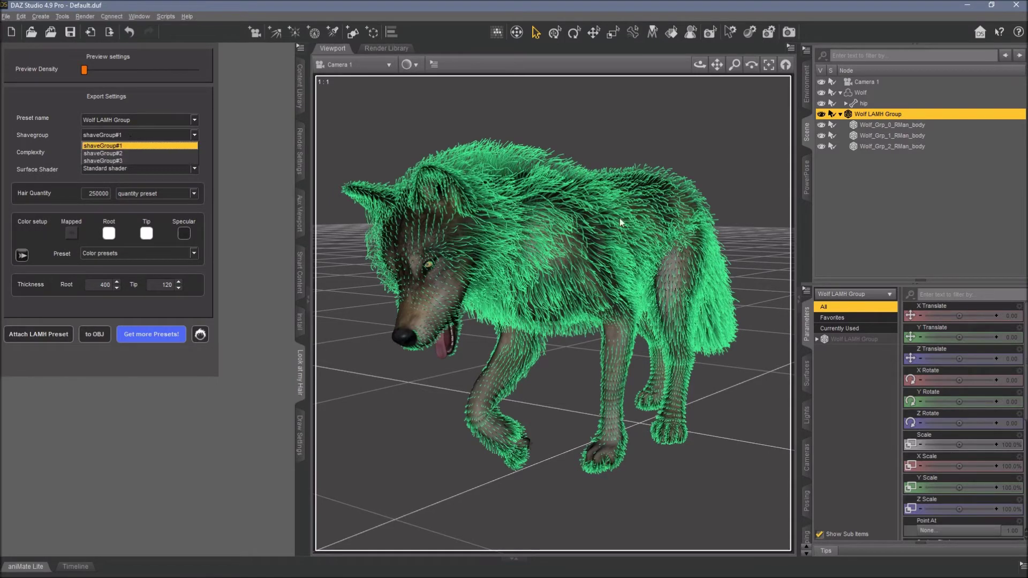
Hide and show Wolf_Grp_0_RMan_body repeatedly to examine which areas of the wolf's fur it covers.
{"action": "left_click", "coordinate": [823, 126]}
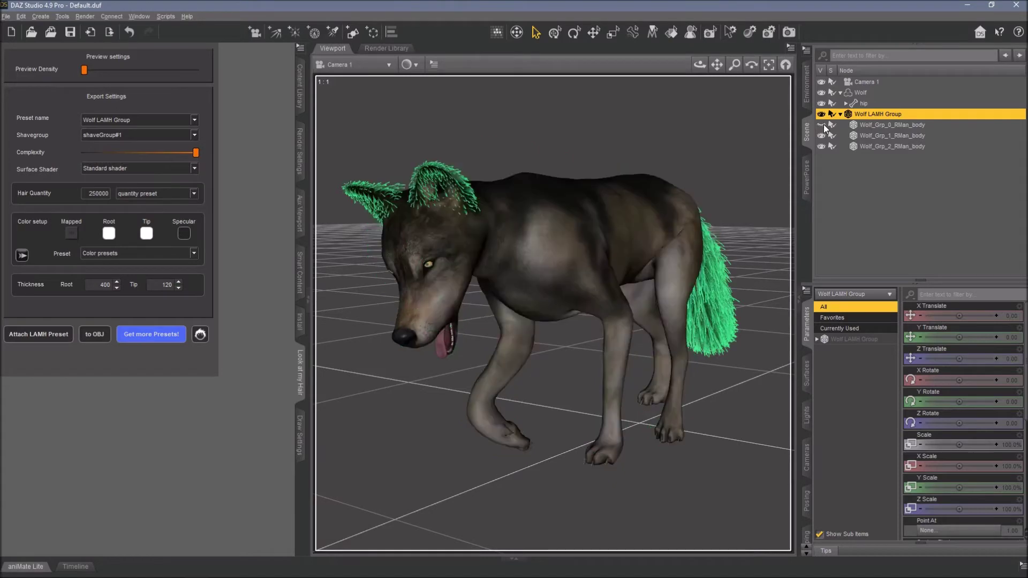
{"action": "left_click", "coordinate": [823, 124]}
{"action": "left_click", "coordinate": [824, 125]}
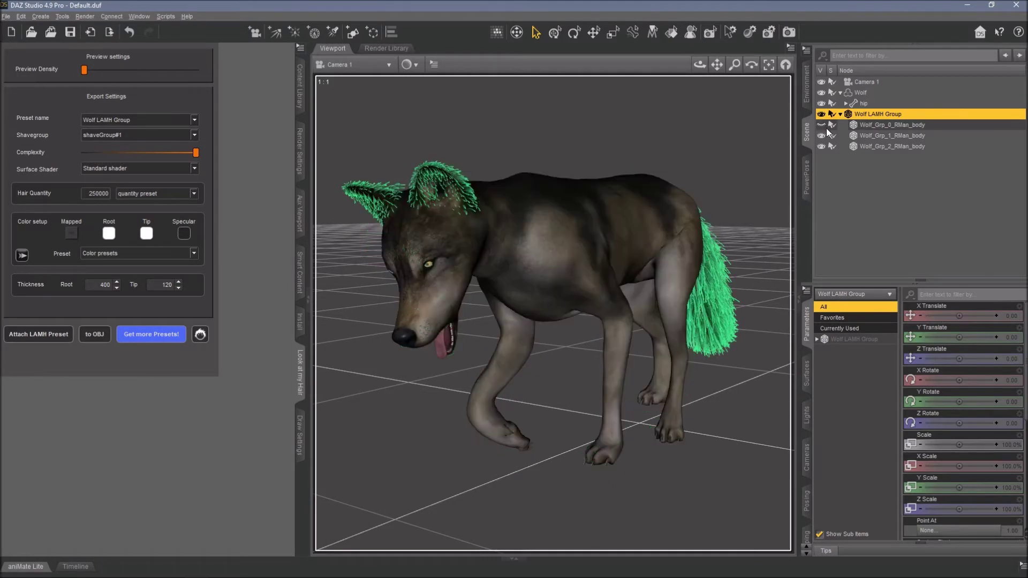
{"action": "left_click", "coordinate": [823, 124]}
{"action": "left_click", "coordinate": [822, 125]}
{"action": "left_click", "coordinate": [821, 125]}
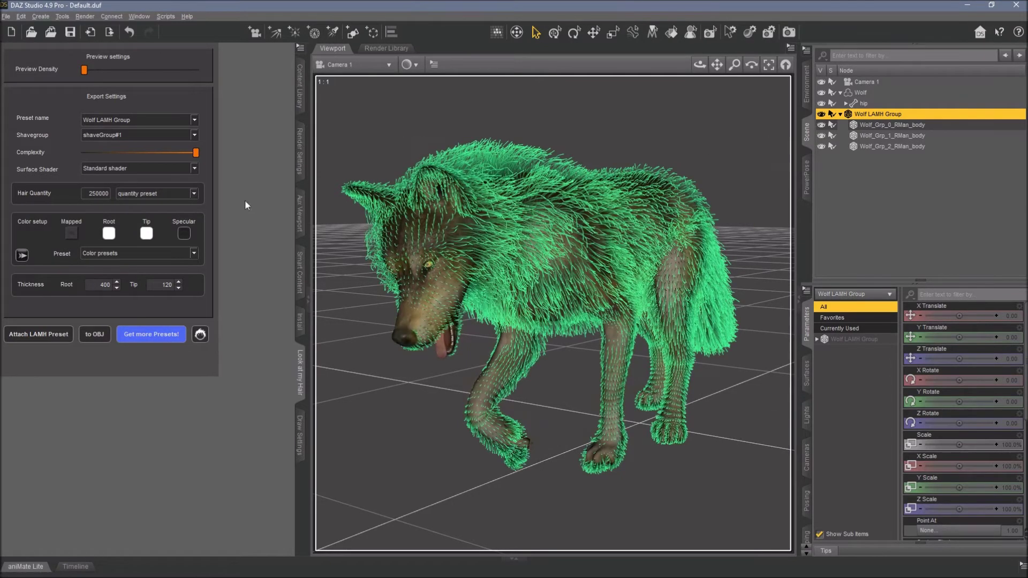
Set the hair quantity of shaveGroup#2 to 25000 and bring up the settings of shaveGroup#3.
{"action": "left_click", "coordinate": [99, 193]}
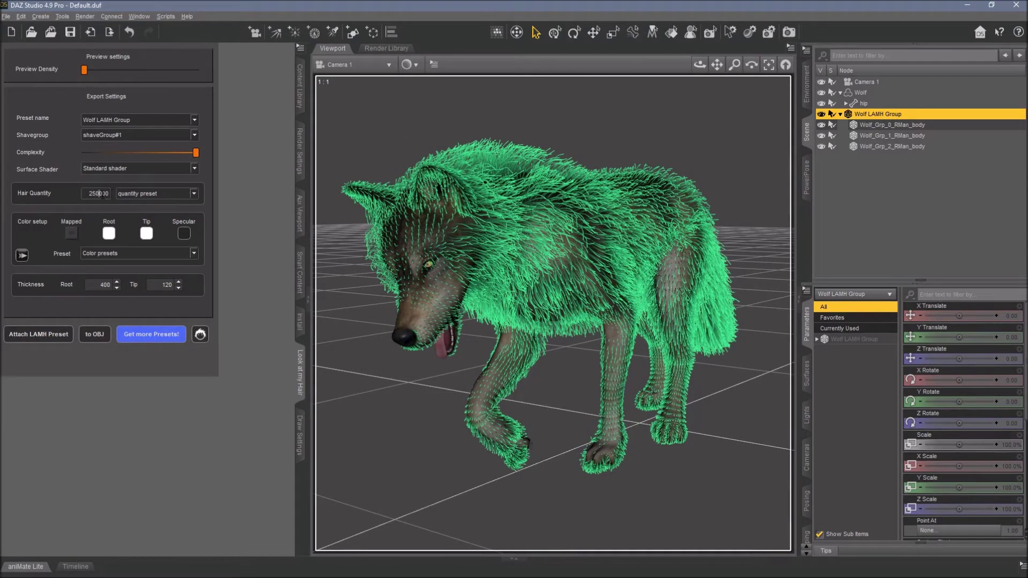
{"action": "left_click", "coordinate": [110, 140]}
{"action": "left_click", "coordinate": [116, 151]}
{"action": "type", "text": "25"}
{"action": "left_click", "coordinate": [137, 134]}
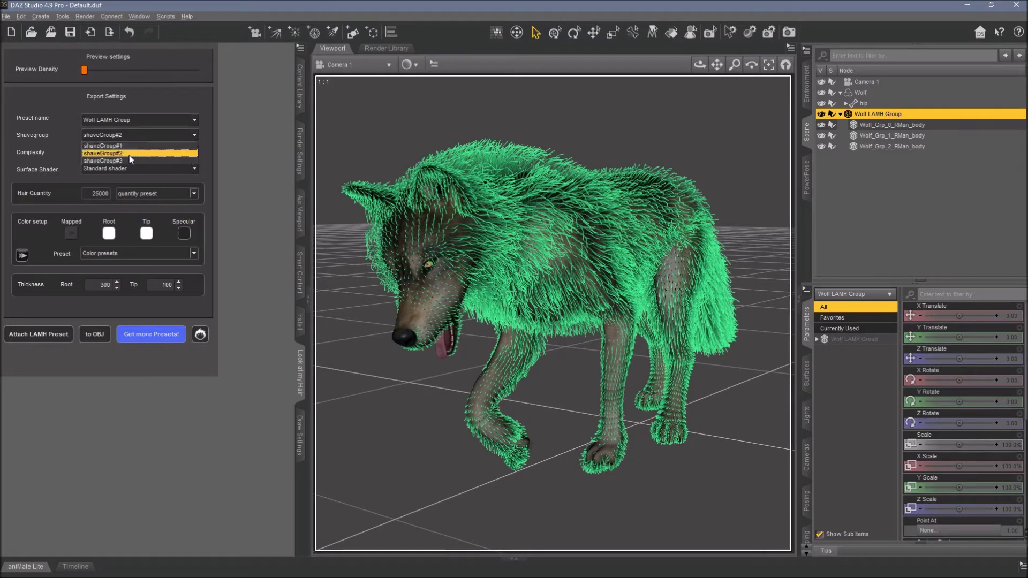
{"action": "left_click", "coordinate": [126, 161]}
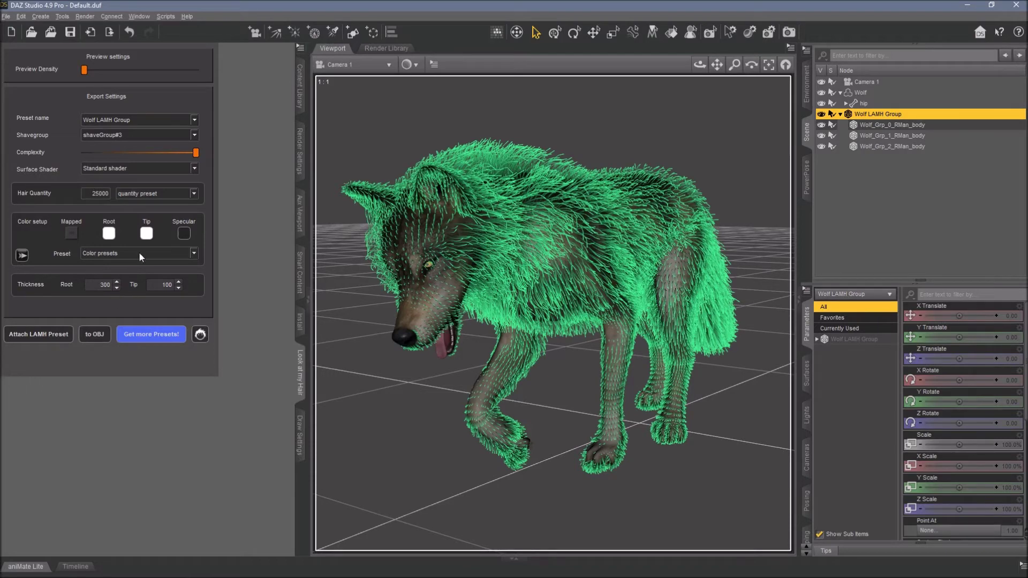
Set the hair thickness of shaveGroup#1 to 300 at the root and 100 at the tip.
{"action": "left_click", "coordinate": [114, 137]}
{"action": "left_click", "coordinate": [116, 145]}
{"action": "double_click", "coordinate": [102, 284]}
{"action": "type", "text": "300"}
{"action": "key", "text": "Return"}
{"action": "left_click", "coordinate": [166, 285]}
{"action": "double_click", "coordinate": [166, 285]}
{"action": "type", "text": "100"}
{"action": "key", "text": "Return"}
Set shaveGroup#1's root color to medium grey (128) and its specular color to light grey (192).
{"action": "left_click", "coordinate": [111, 235]}
{"action": "left_click", "coordinate": [435, 285]}
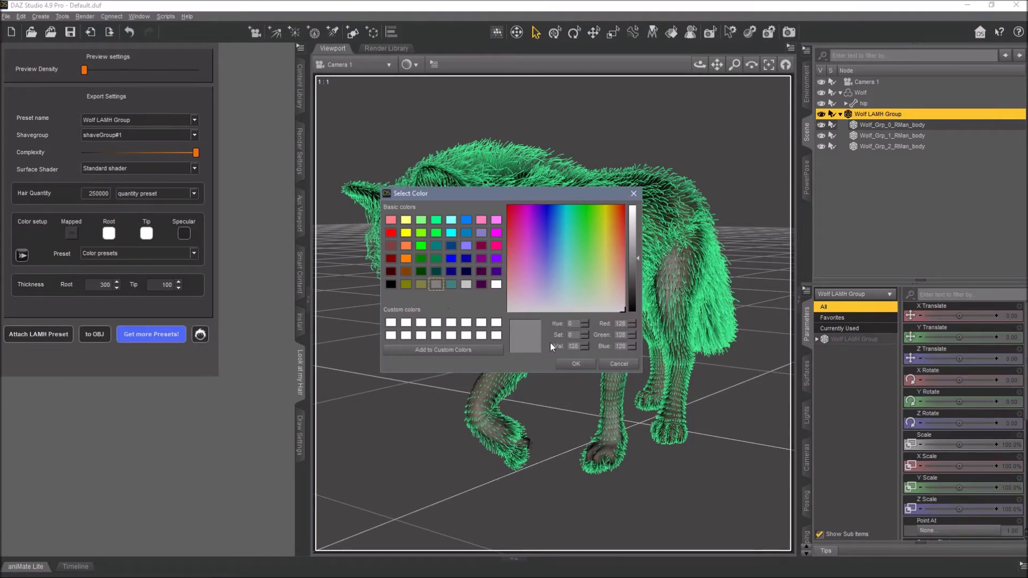
{"action": "left_click", "coordinate": [575, 364]}
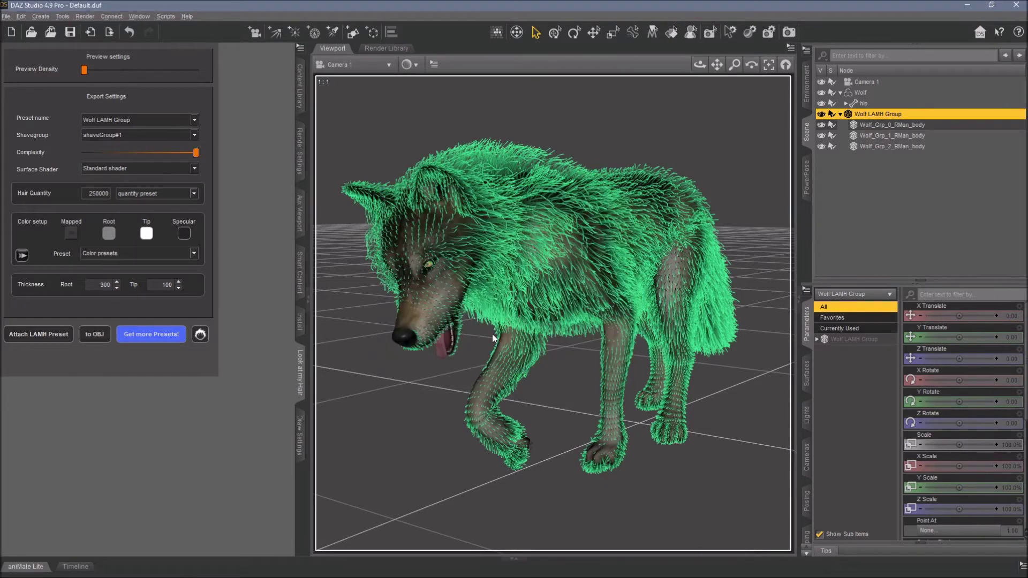
{"action": "left_click", "coordinate": [184, 238]}
{"action": "left_click", "coordinate": [467, 284]}
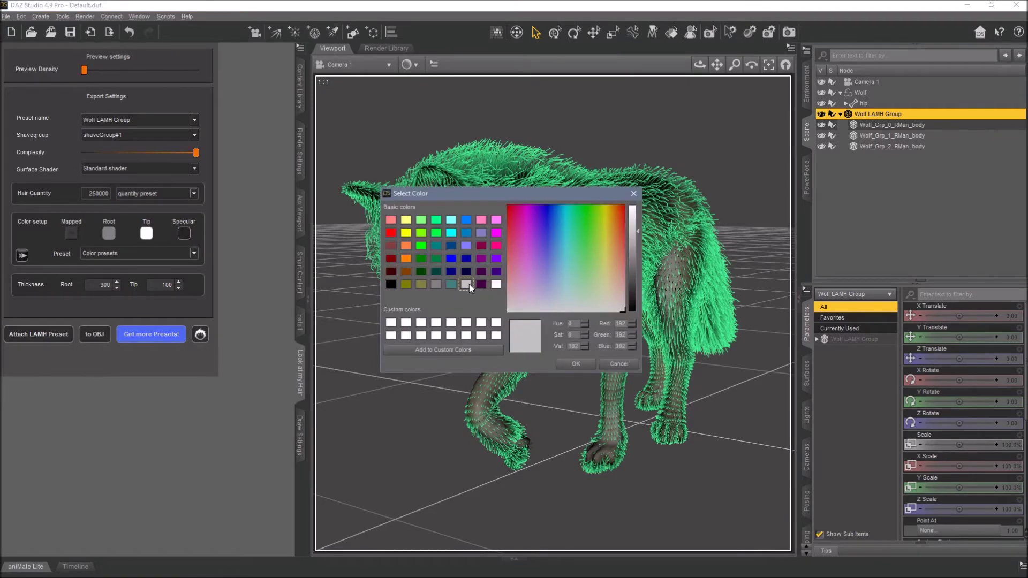
{"action": "left_click", "coordinate": [570, 364]}
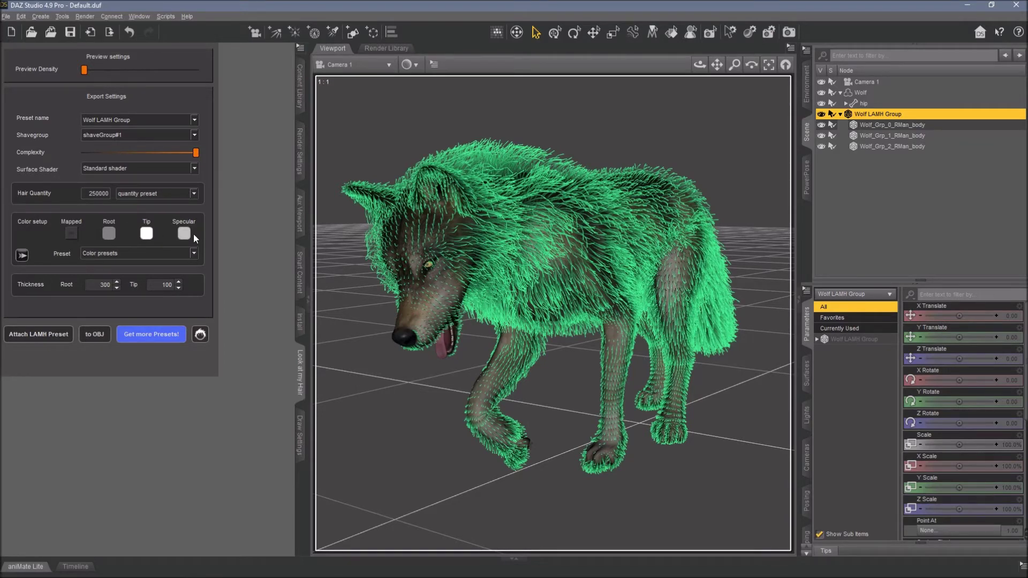
Apply the color setup of shaveGroup#1 to the other shave groups and review each group's settings.
{"action": "left_click", "coordinate": [117, 136]}
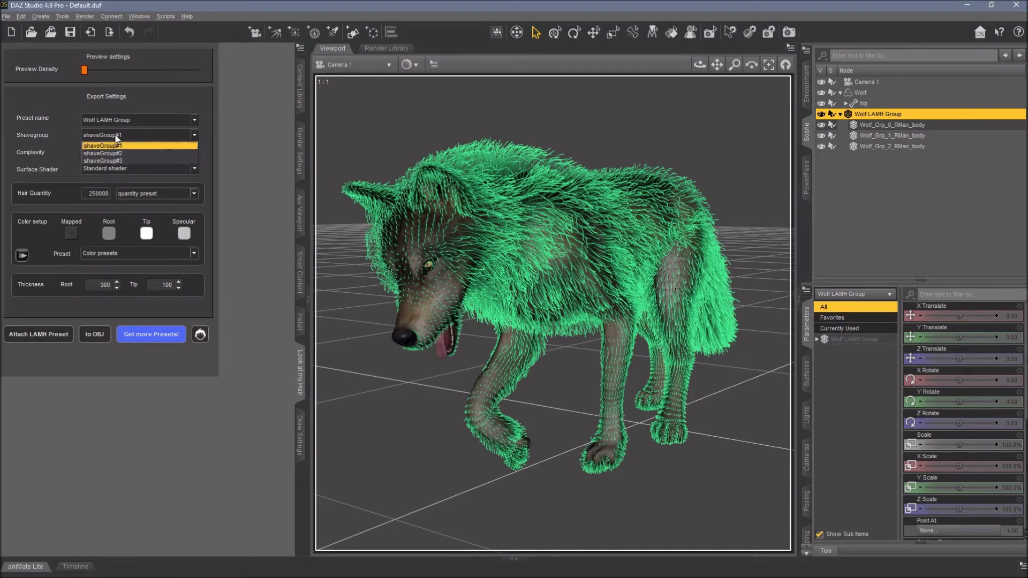
{"action": "left_click", "coordinate": [114, 145]}
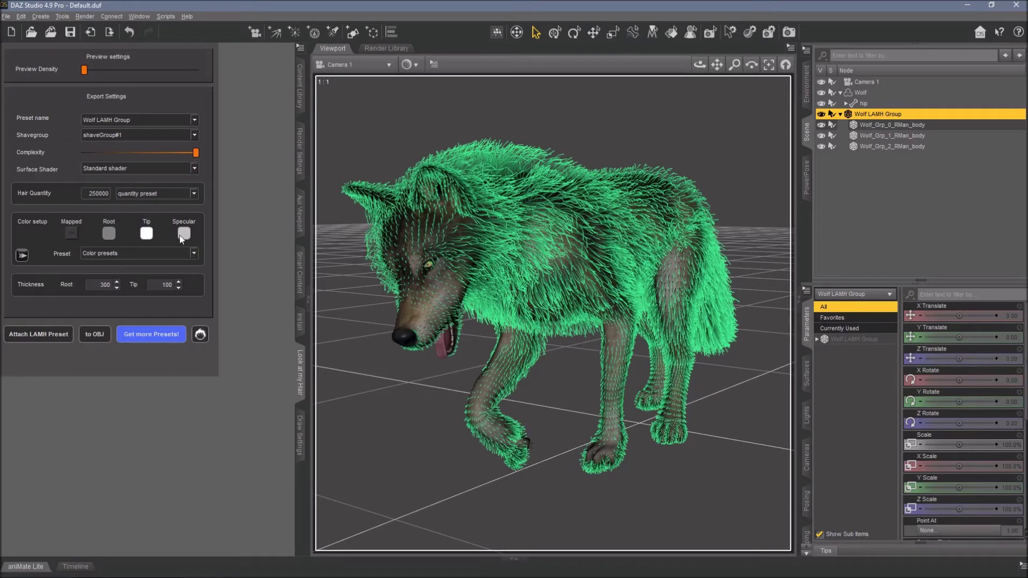
{"action": "left_click", "coordinate": [22, 253]}
{"action": "left_click", "coordinate": [490, 304]}
{"action": "left_click", "coordinate": [125, 136]}
{"action": "left_click", "coordinate": [128, 155]}
{"action": "left_click", "coordinate": [129, 137]}
{"action": "left_click", "coordinate": [128, 153]}
{"action": "left_click", "coordinate": [122, 129]}
{"action": "left_click", "coordinate": [119, 142]}
Export the Wolf LAMH Group's fur to OBJ and acknowledge the export message for each shave group.
{"action": "left_click", "coordinate": [93, 335]}
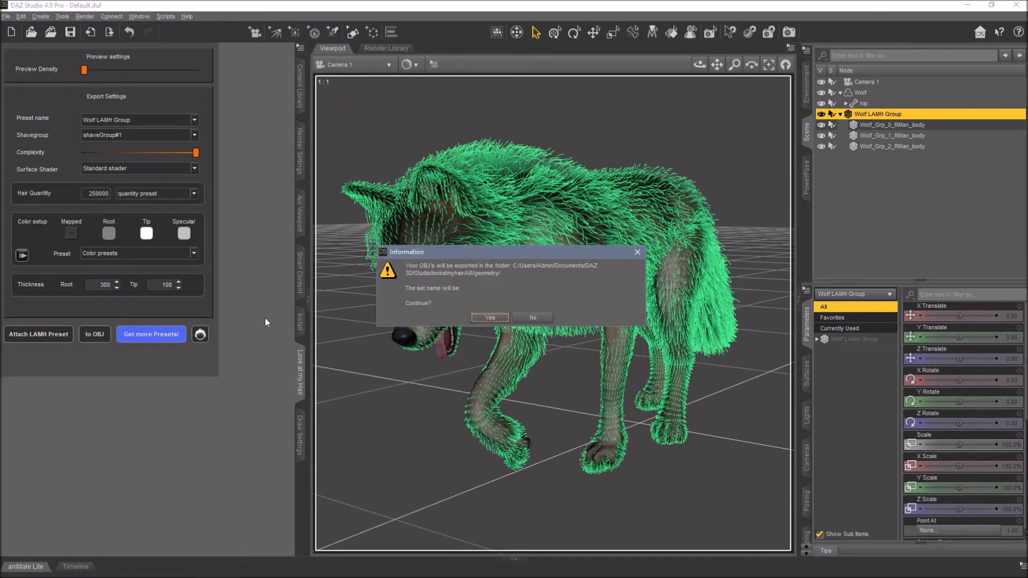
{"action": "left_click", "coordinate": [485, 317]}
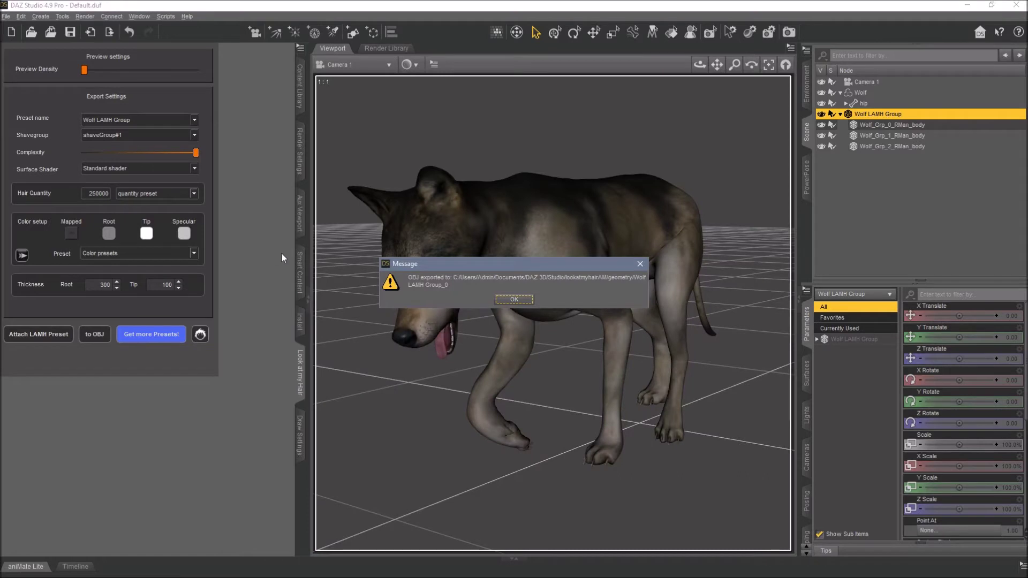
{"action": "left_click", "coordinate": [514, 299]}
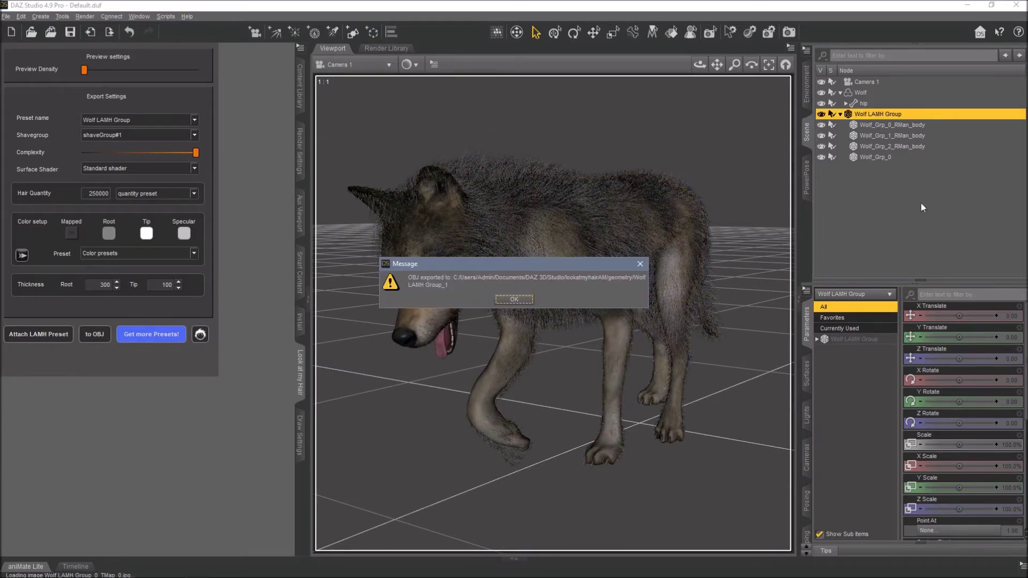
{"action": "left_click", "coordinate": [514, 300]}
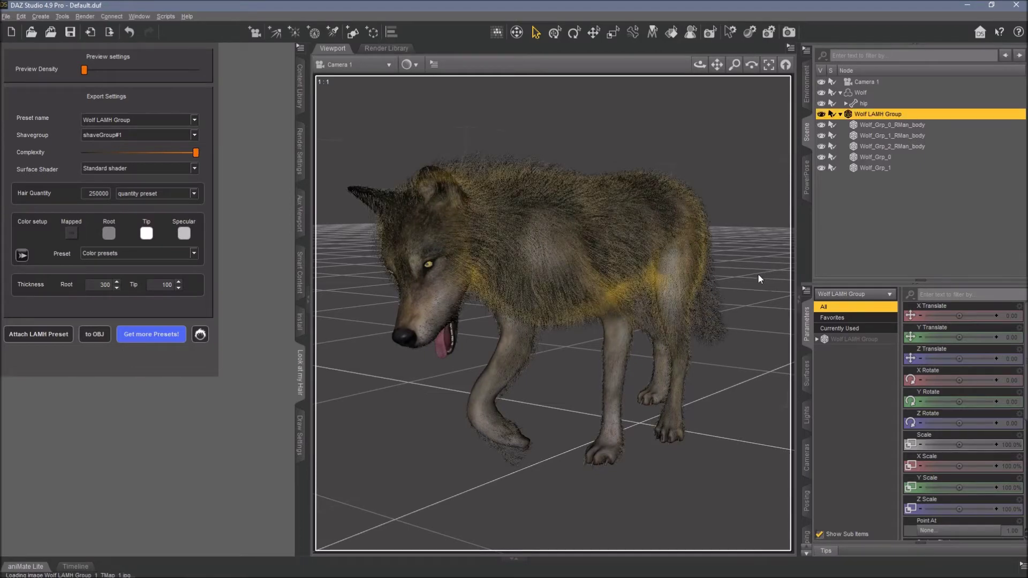
{"action": "left_click", "coordinate": [517, 302]}
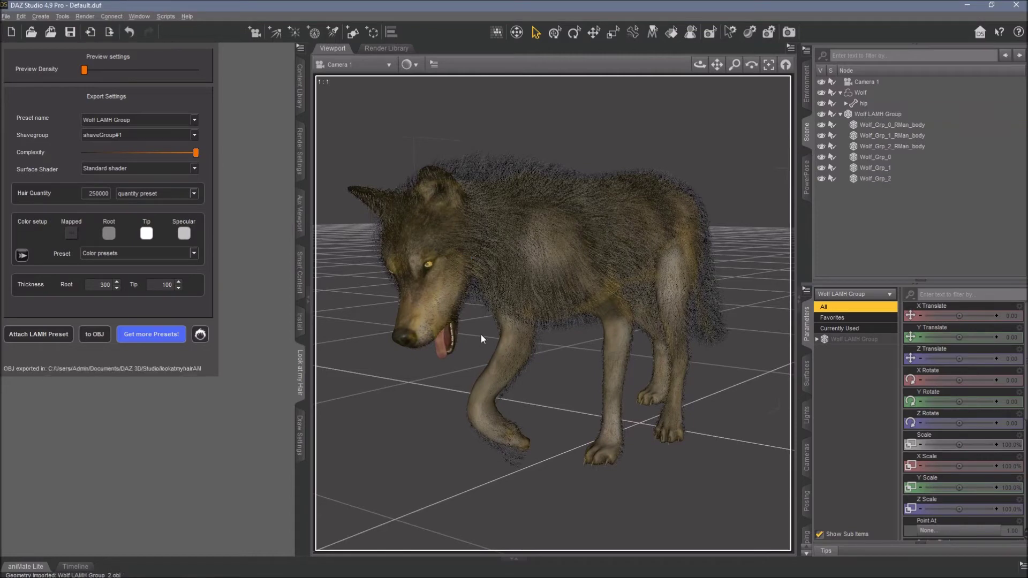
{"action": "left_click", "coordinate": [481, 335]}
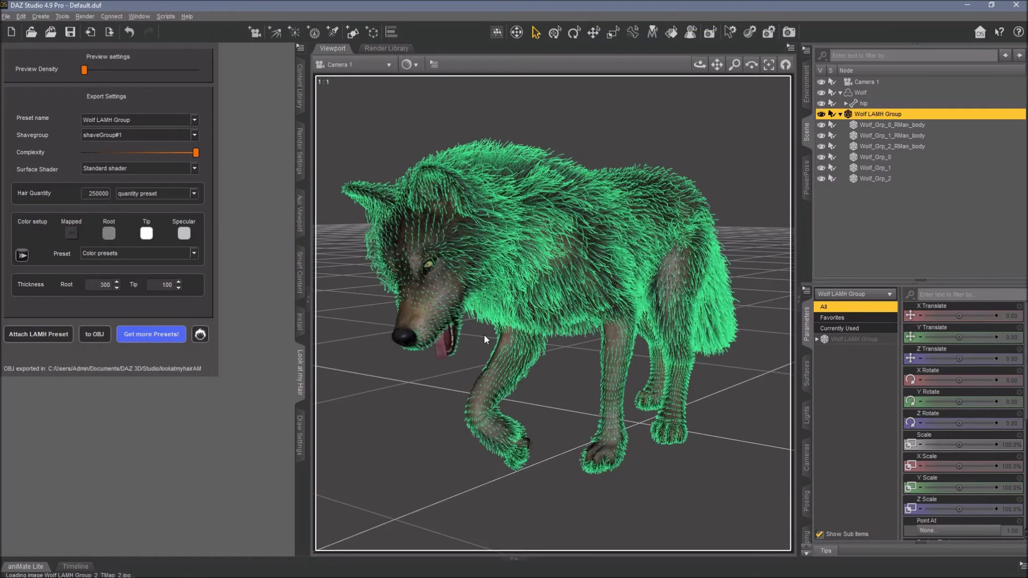
Preview the wolf's exported fur with NVIDIA Iray viewport shading and switch to the Saira.jpg render in IrfanView.
{"action": "left_click", "coordinate": [409, 65]}
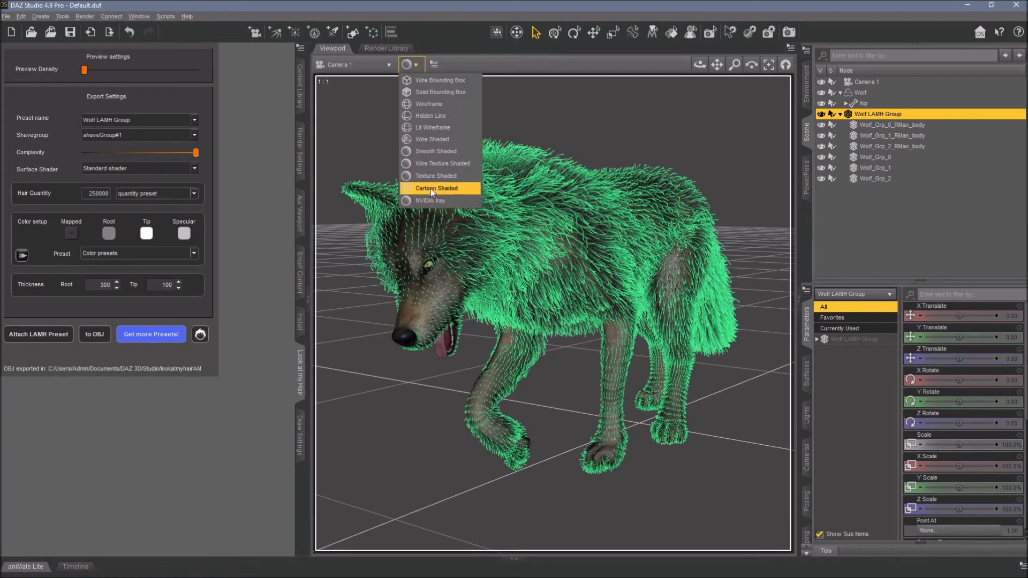
{"action": "left_click", "coordinate": [429, 196]}
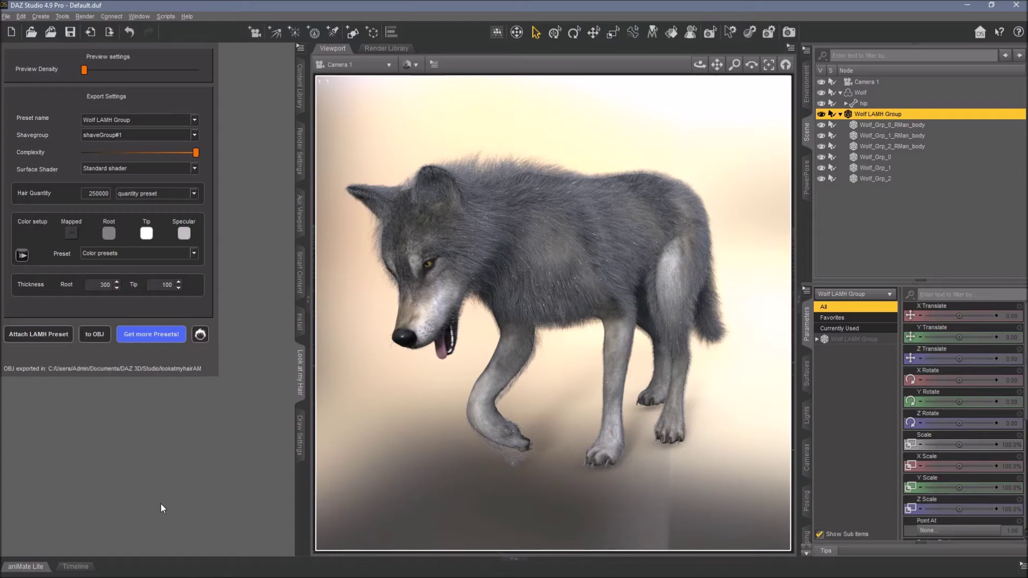
{"action": "mouse_move", "coordinate": [70, 567]}
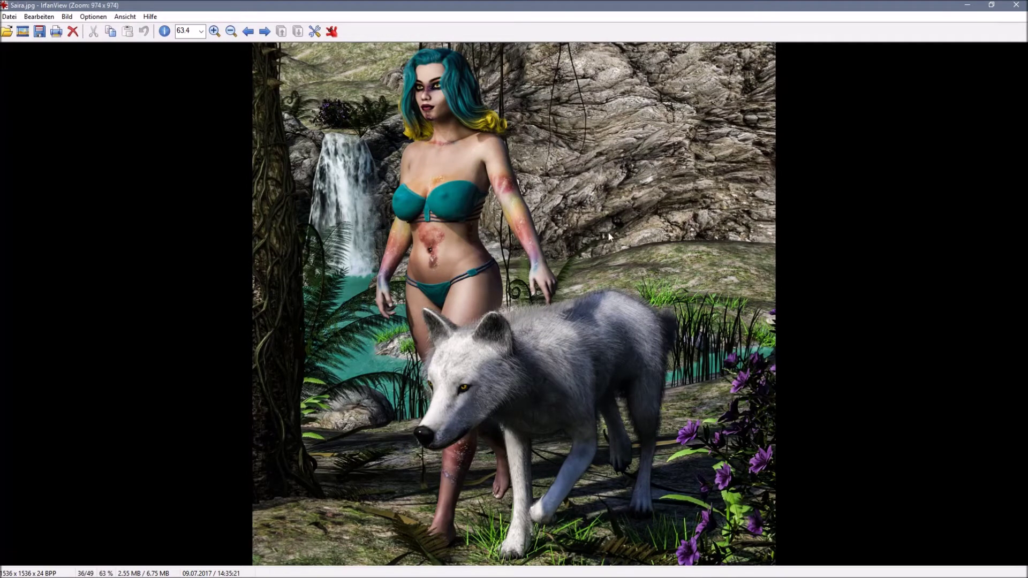
Return to DAZ Studio, delete the exported fur objects Wolf_Grp_0, Wolf_Grp_1 and Wolf_Grp_2, and set the viewport to Texture Shaded.
{"action": "mouse_move", "coordinate": [321, 572]}
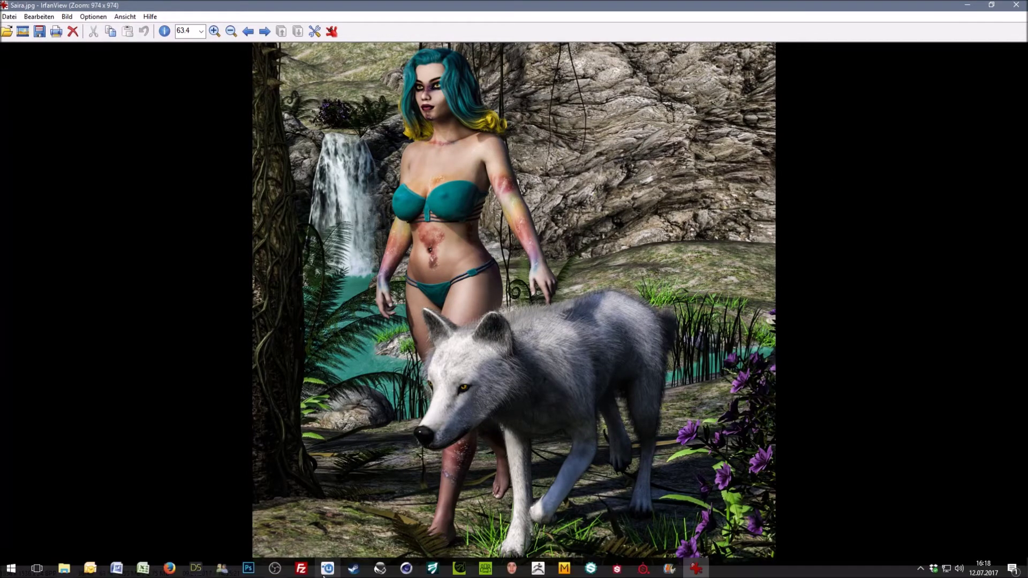
{"action": "left_click", "coordinate": [196, 569]}
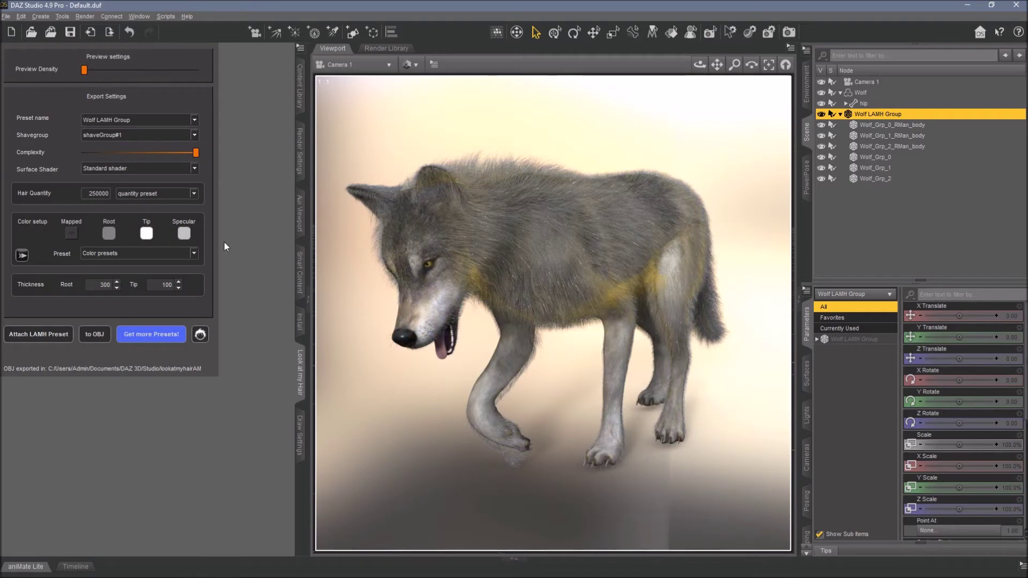
{"action": "left_click", "coordinate": [877, 156]}
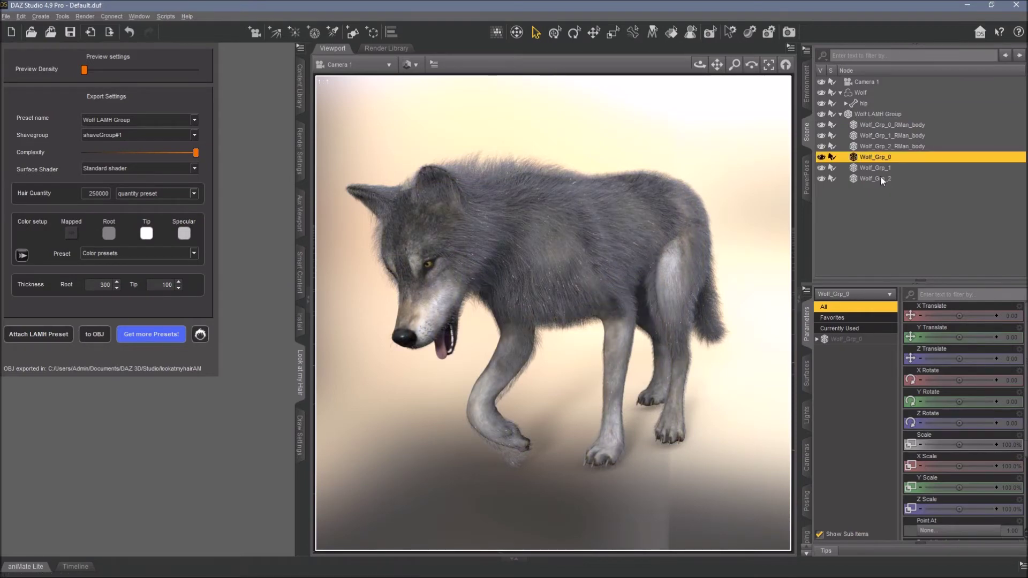
{"action": "left_click", "coordinate": [881, 177], "text": "shift"}
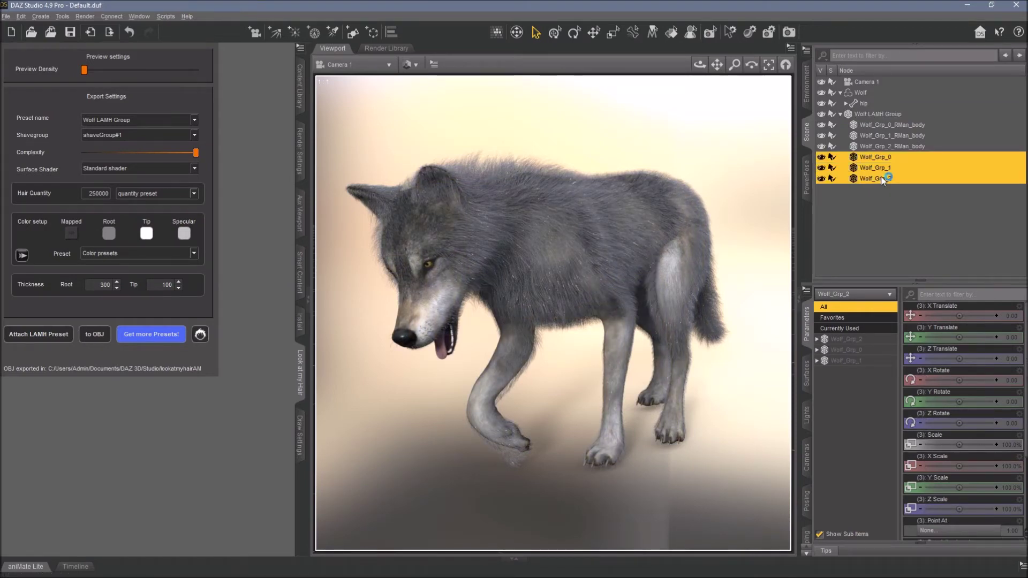
{"action": "key", "text": "Delete"}
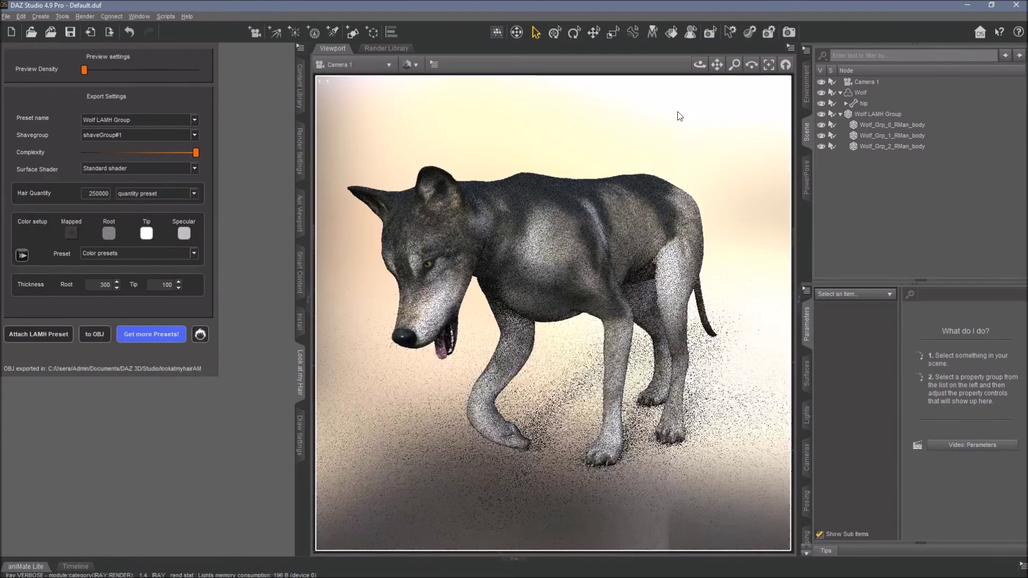
{"action": "left_click", "coordinate": [410, 65]}
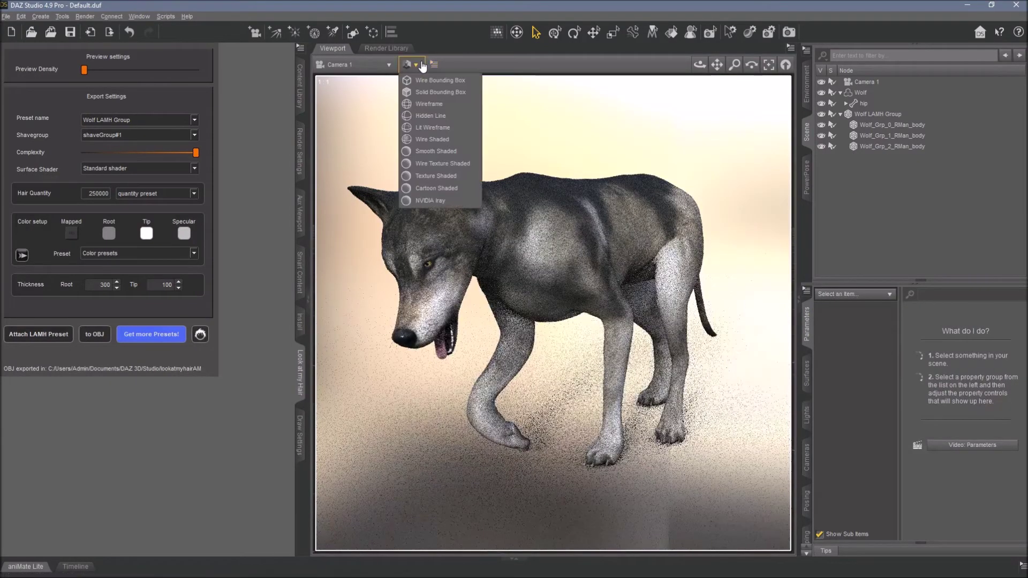
{"action": "left_click", "coordinate": [430, 175]}
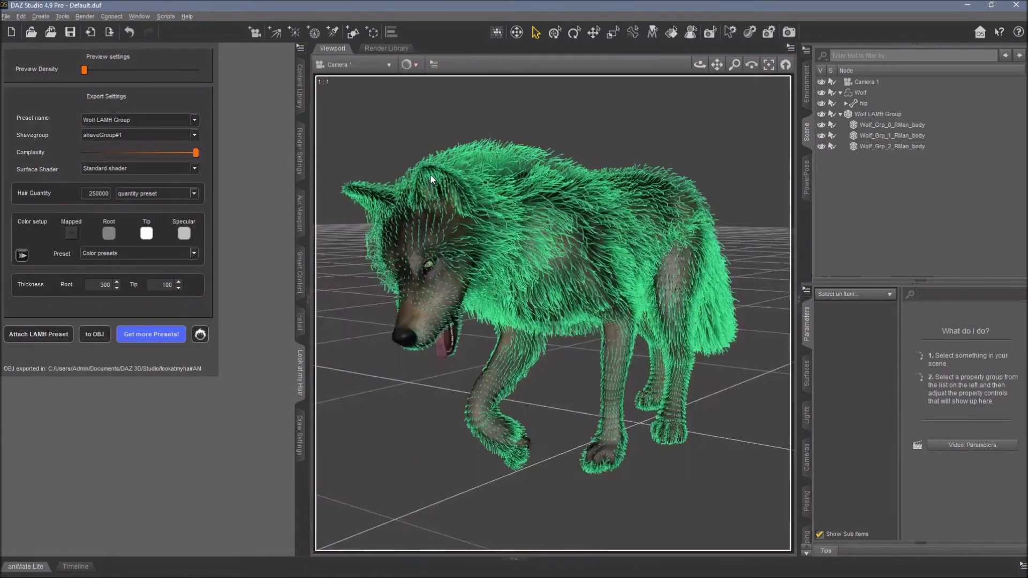
Set shaveGroup#1's root color to black and export the Wolf LAMH Group's fur to OBJ.
{"action": "left_click", "coordinate": [877, 114]}
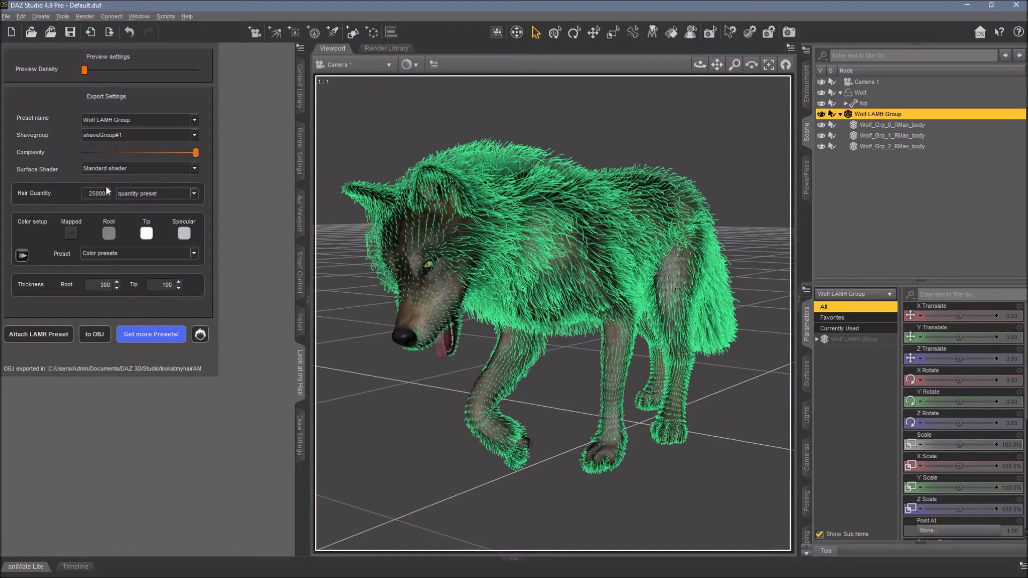
{"action": "left_click", "coordinate": [109, 232]}
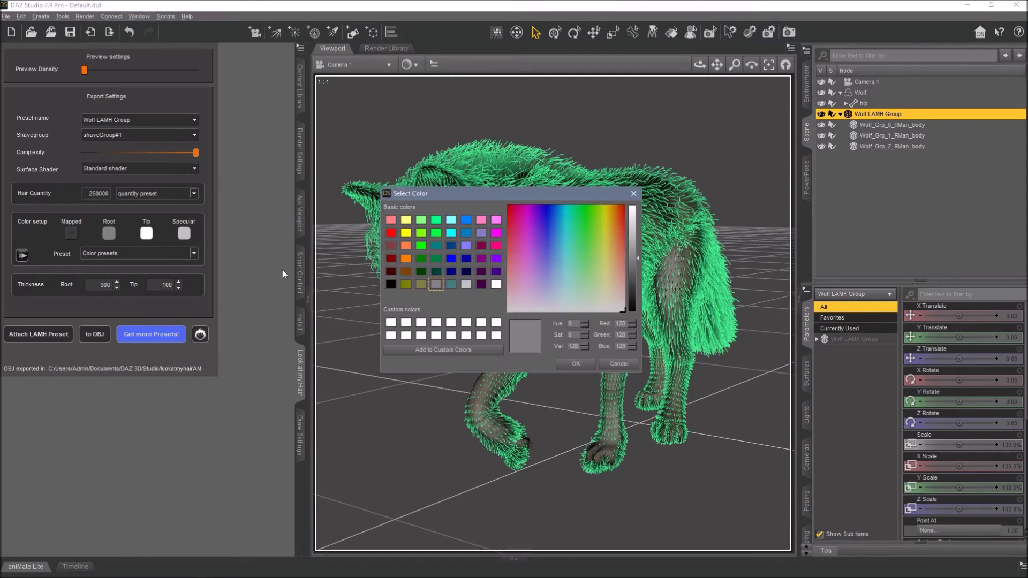
{"action": "left_click", "coordinate": [391, 284]}
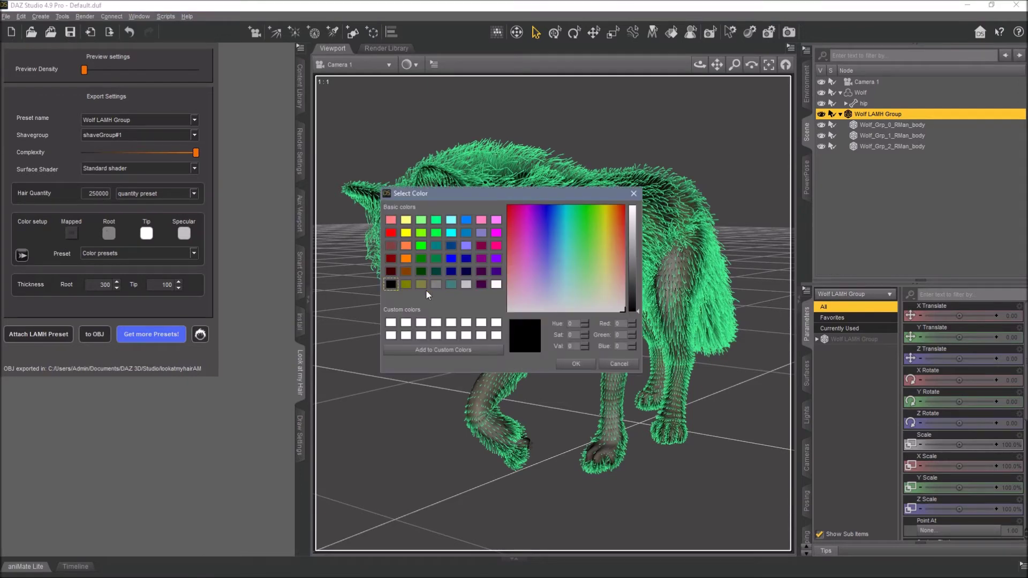
{"action": "left_click", "coordinate": [574, 363]}
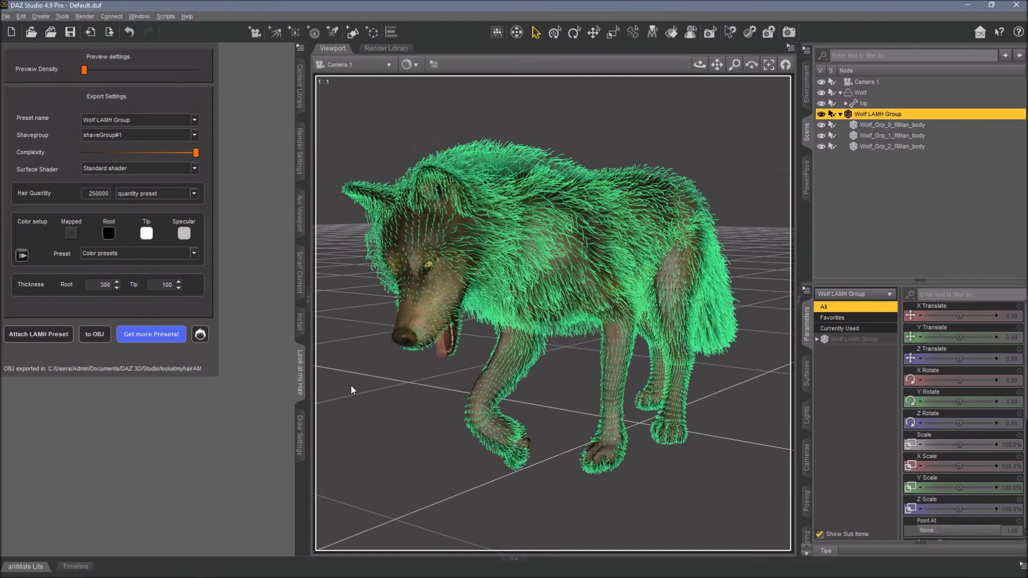
{"action": "left_click", "coordinate": [98, 333]}
{"action": "left_click", "coordinate": [486, 317]}
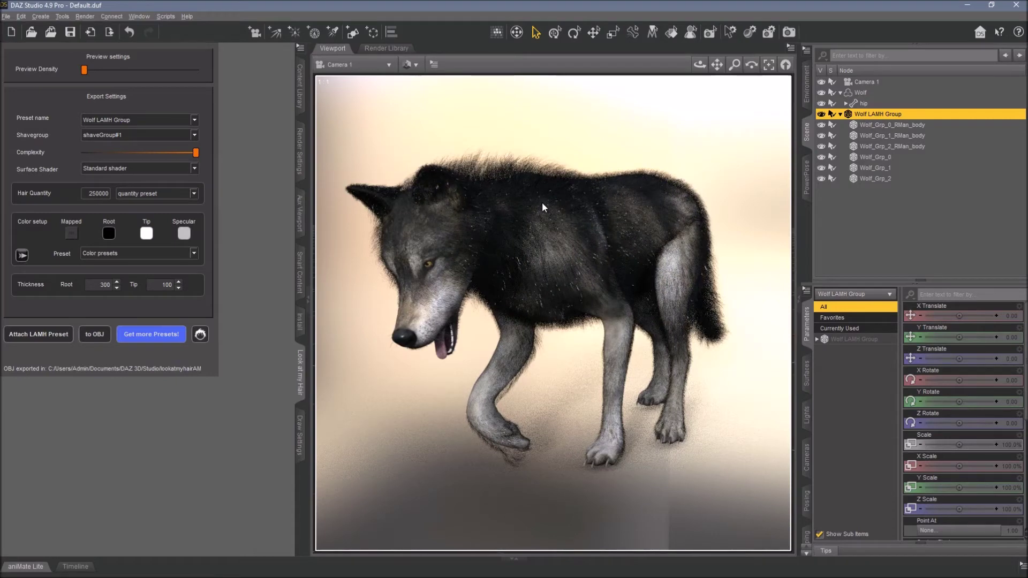
Set the render environment's Dome Rotation to about 268.
{"action": "left_click", "coordinate": [299, 167]}
{"action": "left_click", "coordinate": [30, 192]}
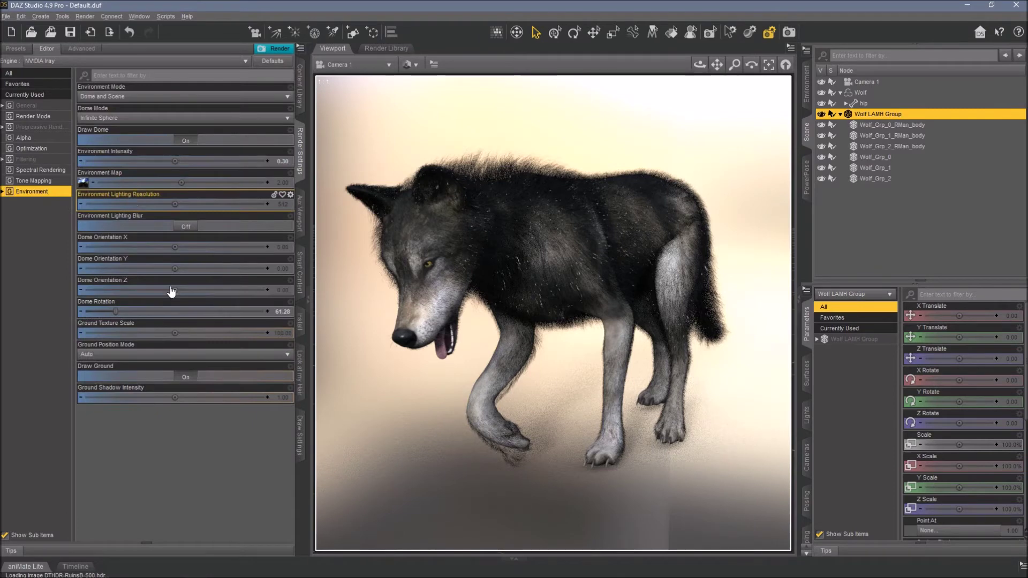
{"action": "left_click", "coordinate": [205, 311]}
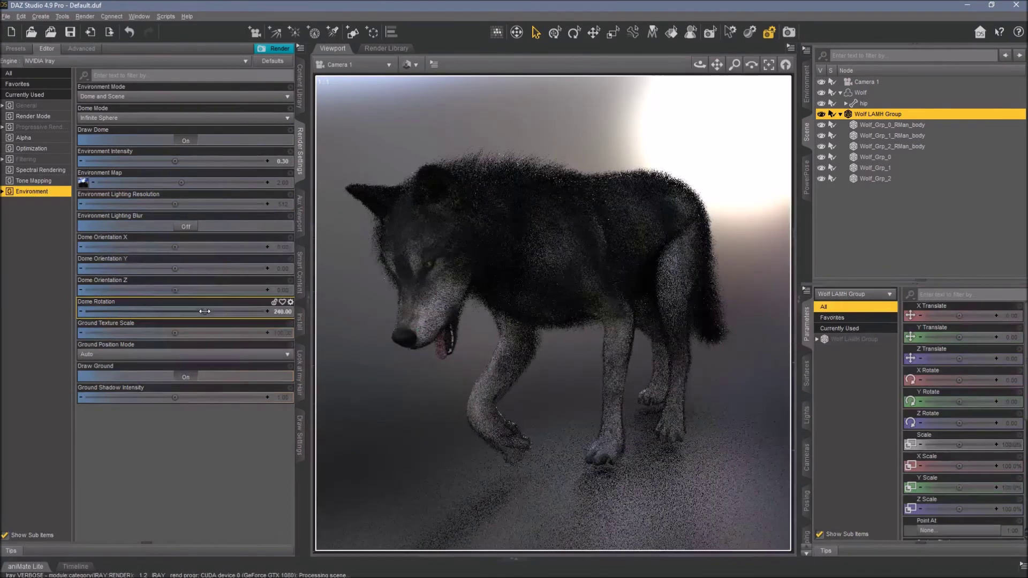
{"action": "mouse_move", "coordinate": [205, 311]}
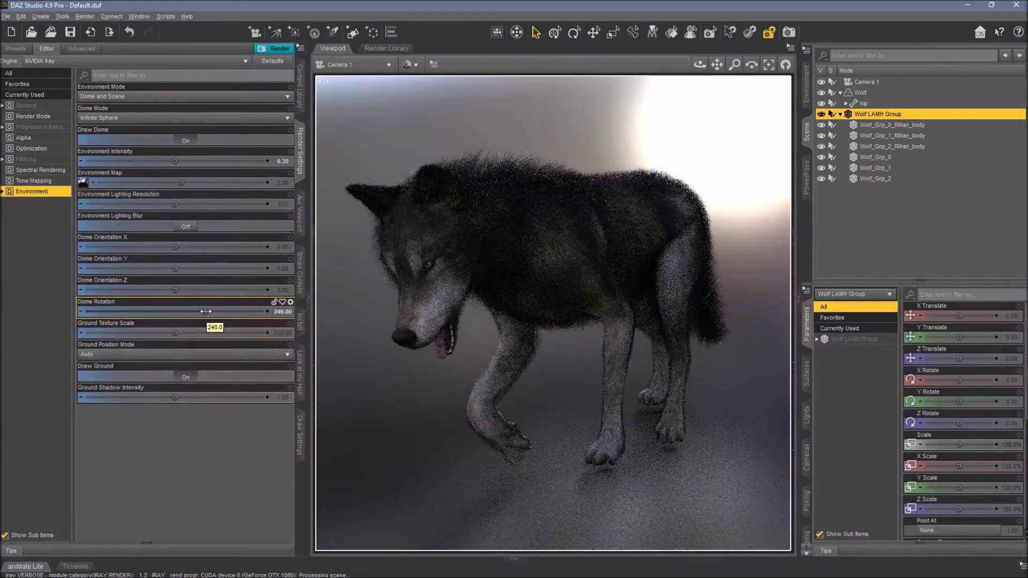
{"action": "left_click_drag", "start_coordinate": [205, 311], "coordinate": [218, 312]}
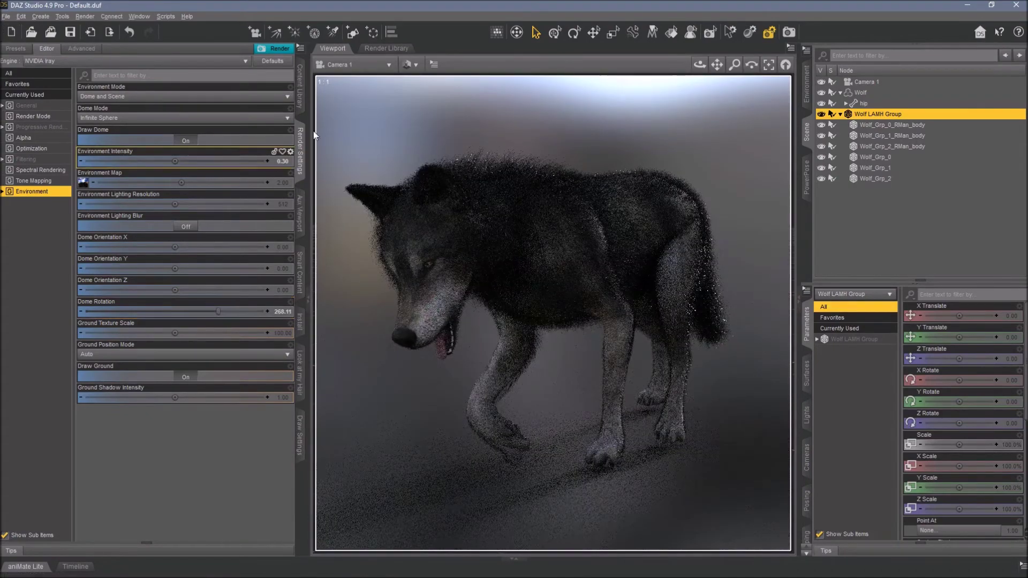
Set shaveGroup#1's root thickness to 400 and delete its exported fur object Wolf_Grp_0.
{"action": "left_click", "coordinate": [300, 89]}
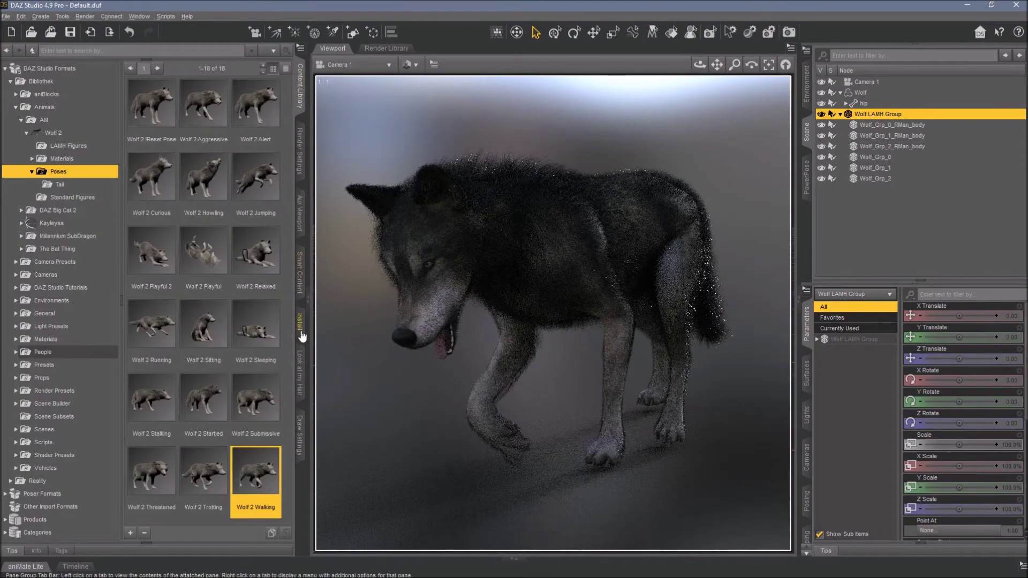
{"action": "left_click", "coordinate": [300, 372]}
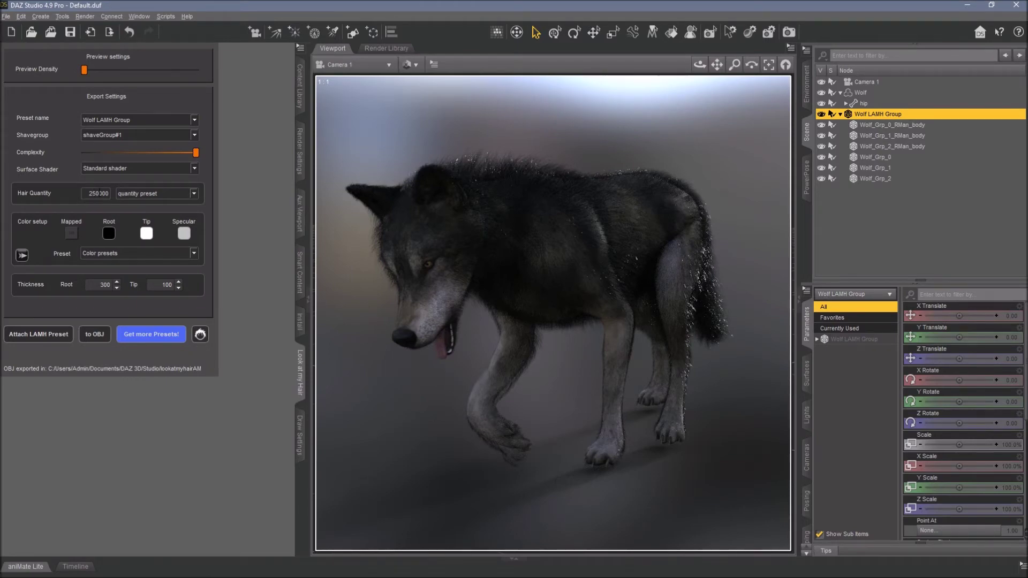
{"action": "left_click", "coordinate": [105, 284]}
{"action": "left_click", "coordinate": [882, 161]}
{"action": "key", "text": "Delete"}
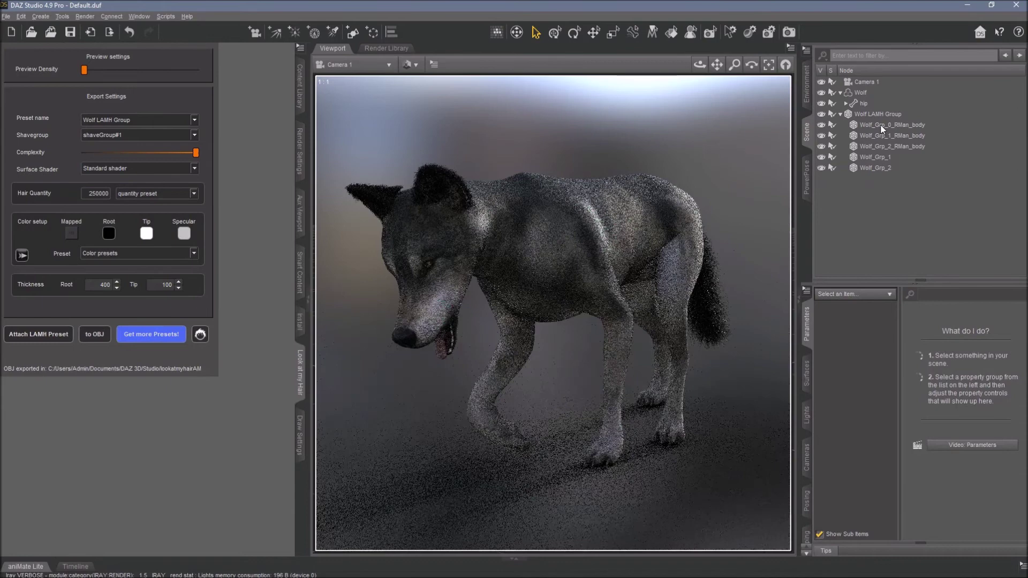
Check the list of shave groups and lower shaveGroup#2's export complexity to the minimum.
{"action": "left_click", "coordinate": [883, 126]}
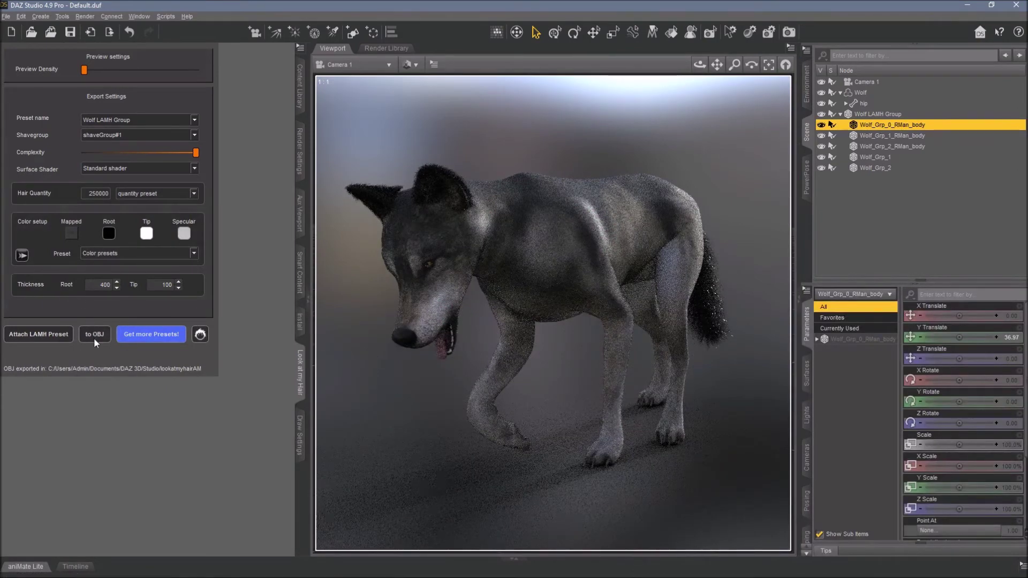
{"action": "left_click", "coordinate": [121, 137]}
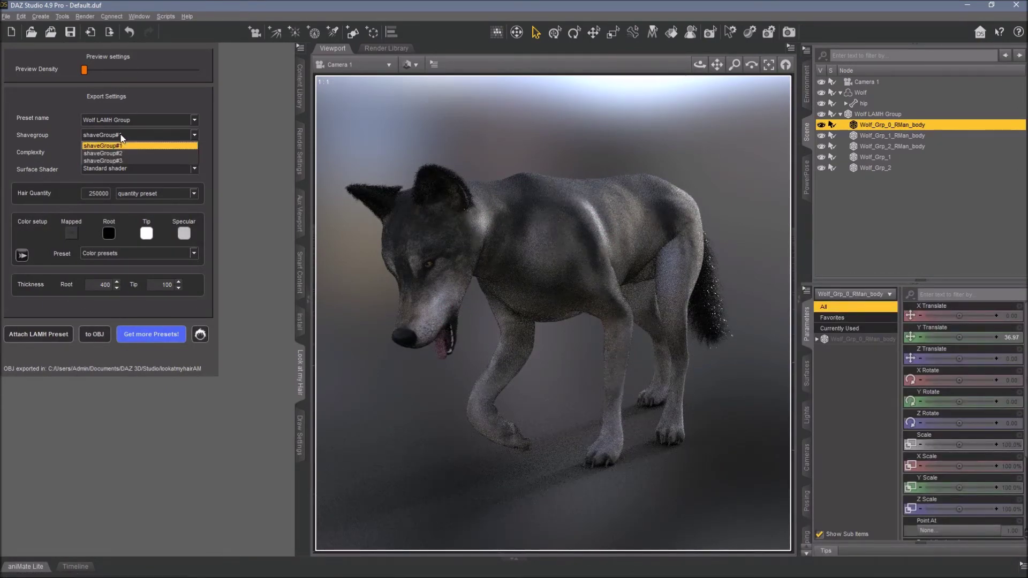
{"action": "left_click", "coordinate": [121, 135]}
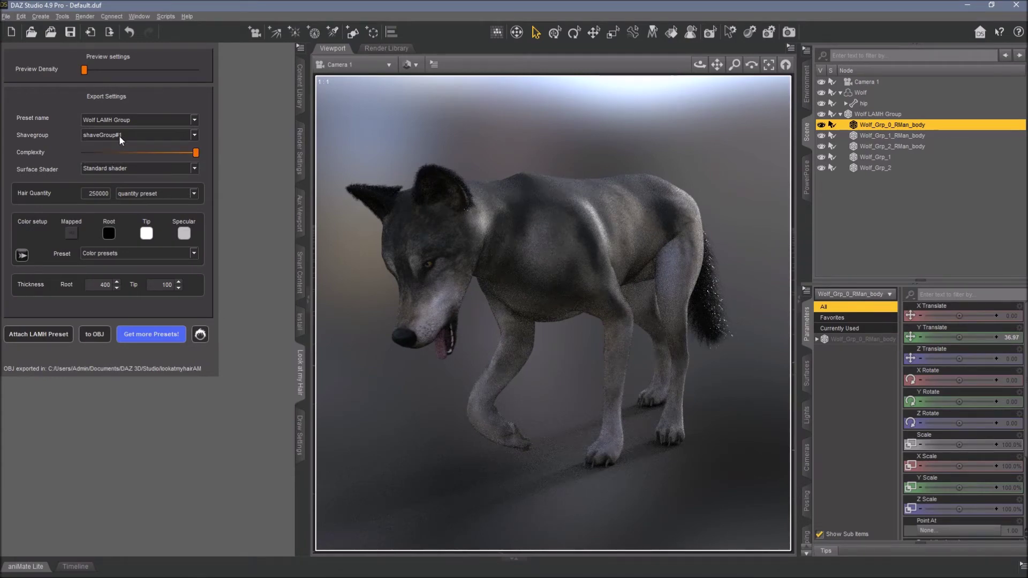
{"action": "left_click", "coordinate": [119, 137]}
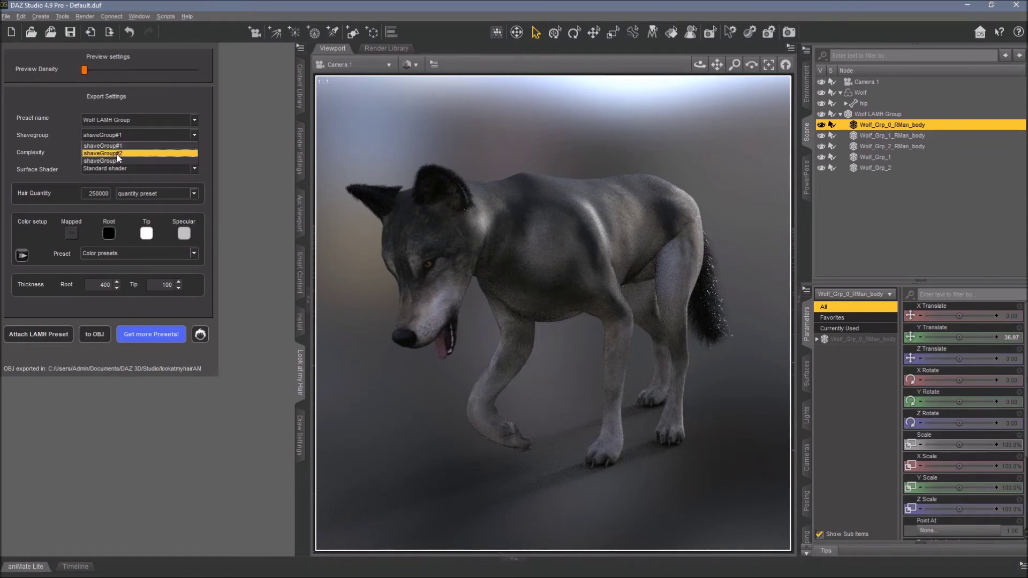
{"action": "left_click", "coordinate": [117, 147]}
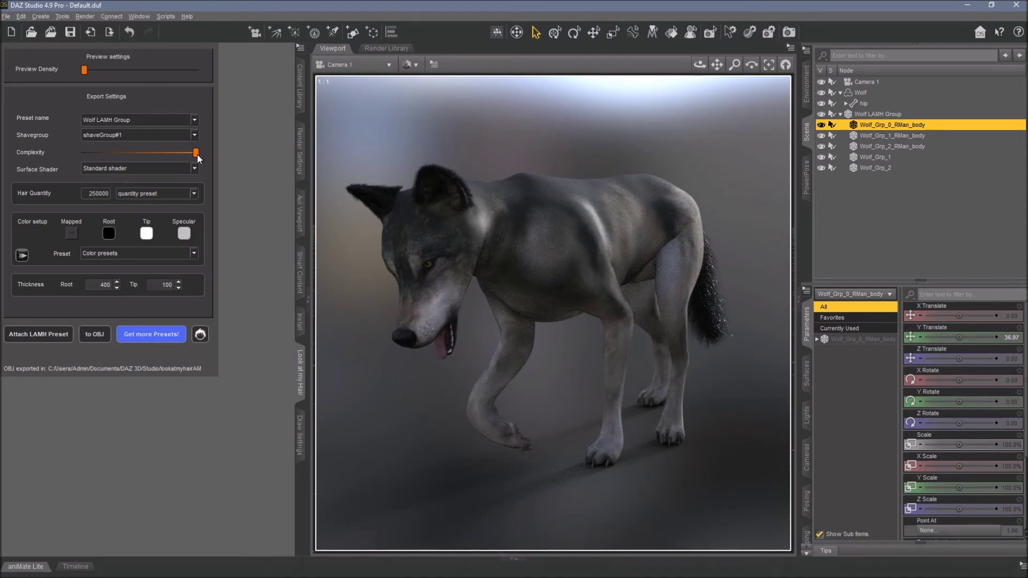
{"action": "left_click", "coordinate": [152, 134]}
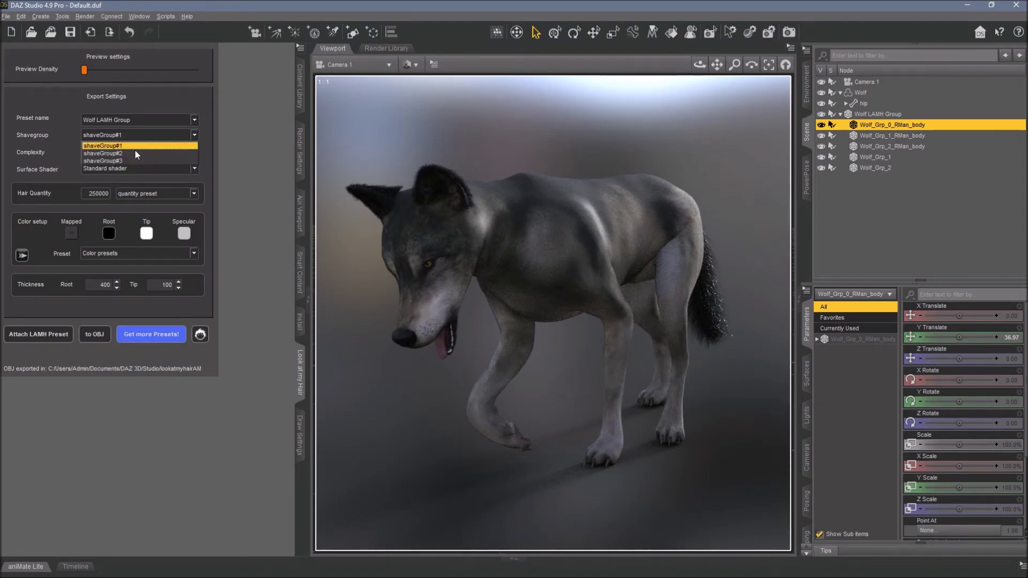
{"action": "left_click", "coordinate": [123, 152]}
{"action": "left_click_drag", "start_coordinate": [196, 156], "coordinate": [82, 151]}
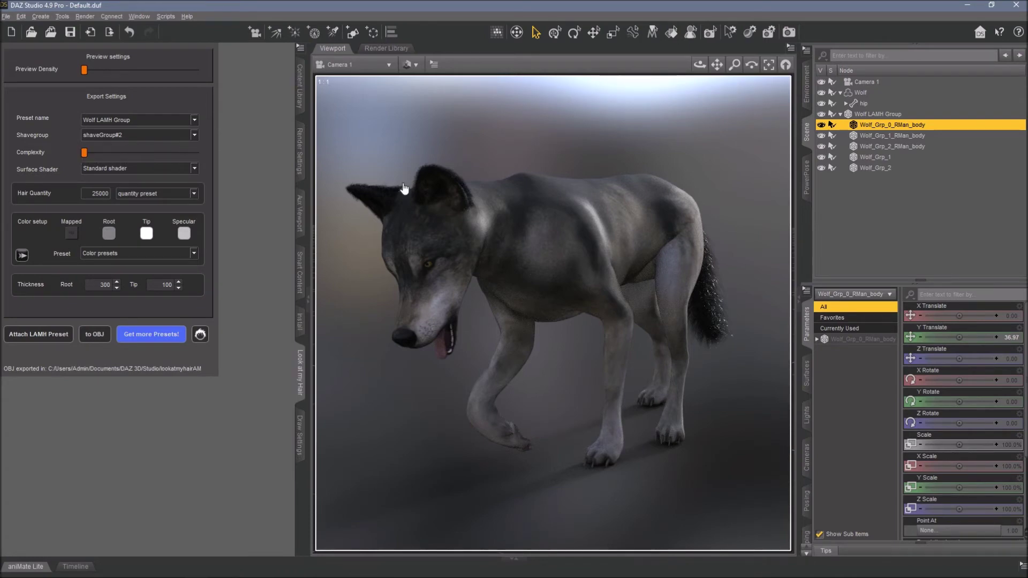
Lower shaveGroup#3's export complexity to the minimum.
{"action": "left_click", "coordinate": [115, 139]}
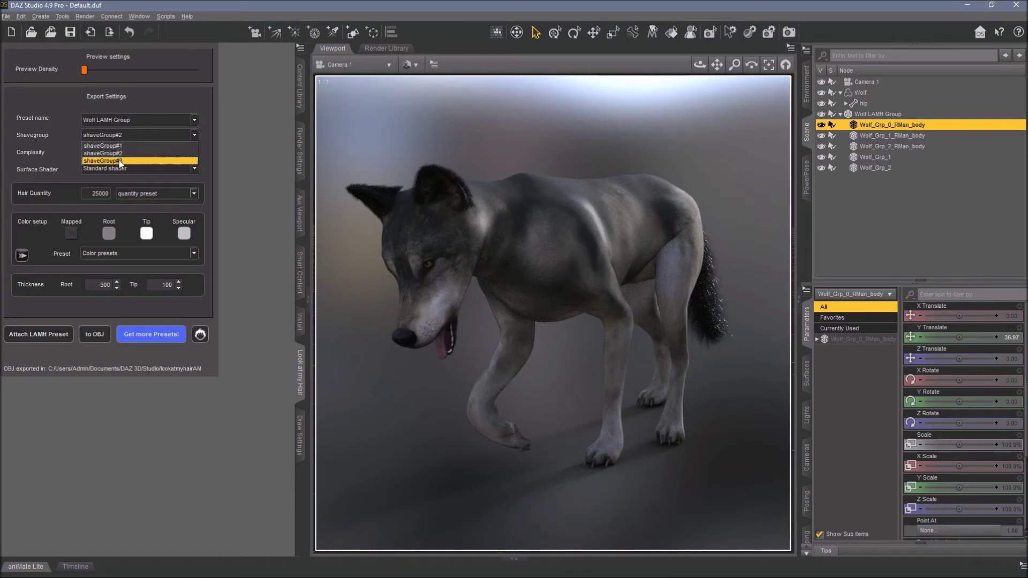
{"action": "left_click", "coordinate": [119, 167]}
{"action": "left_click_drag", "start_coordinate": [131, 155], "coordinate": [198, 151]}
{"action": "left_click_drag", "start_coordinate": [123, 152], "coordinate": [84, 154]}
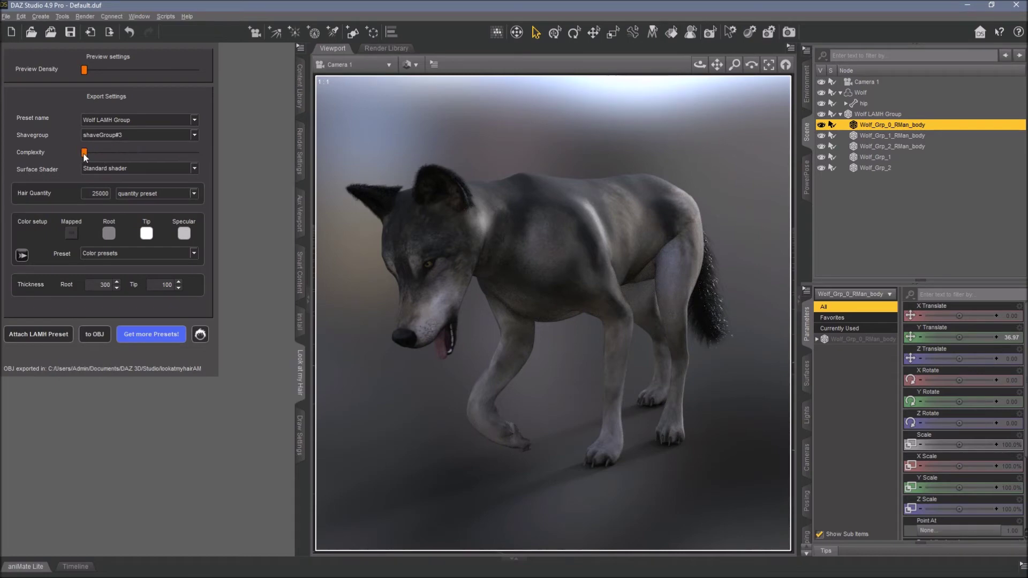
Export the wolf's fur to OBJ again and delete the newly exported low-complexity duplicates Wolf_Grp_1 and Wolf_Grp_2.
{"action": "left_click", "coordinate": [94, 334]}
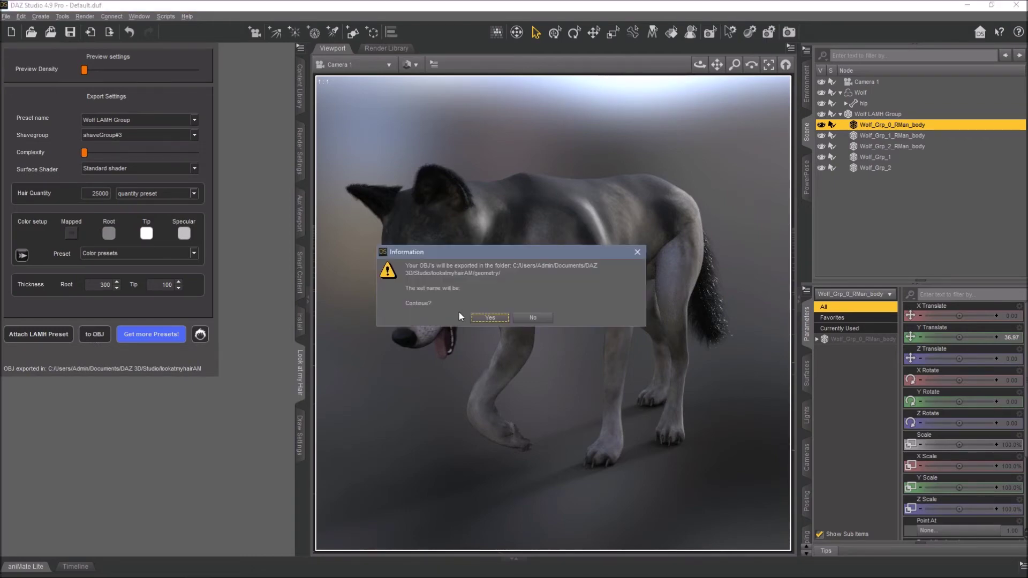
{"action": "left_click", "coordinate": [482, 318]}
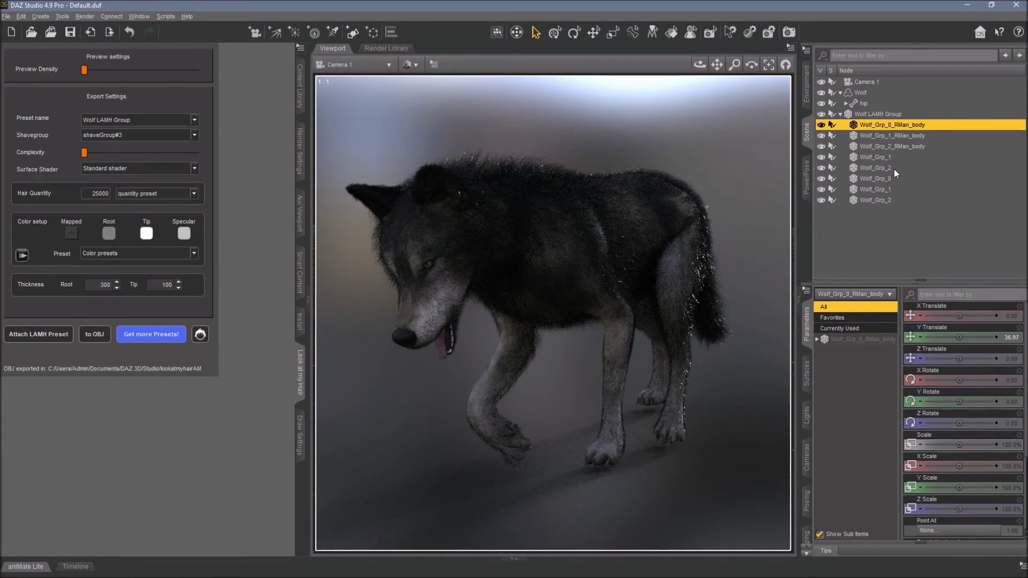
{"action": "left_click", "coordinate": [887, 189]}
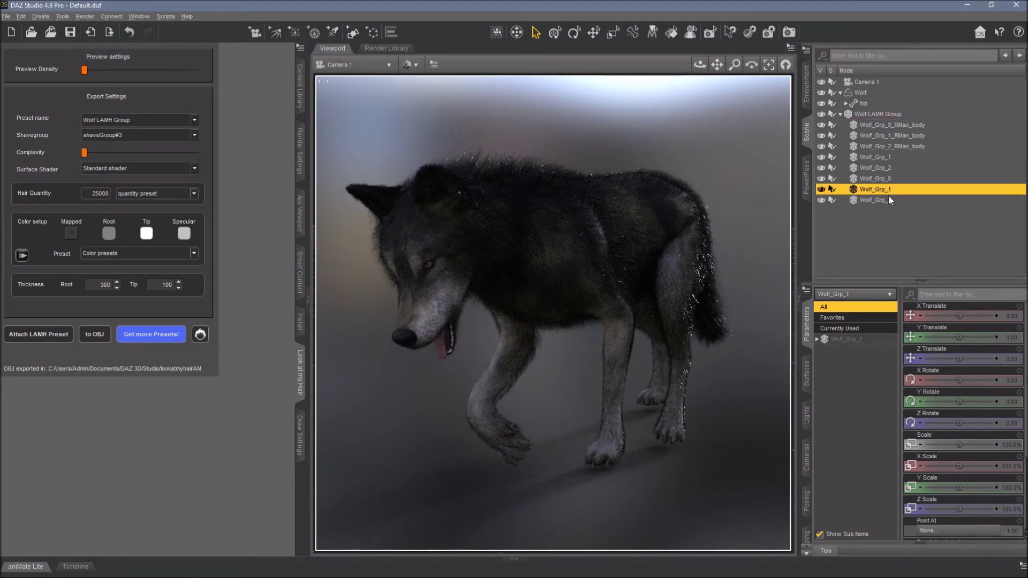
{"action": "left_click", "coordinate": [888, 200], "text": "ctrl"}
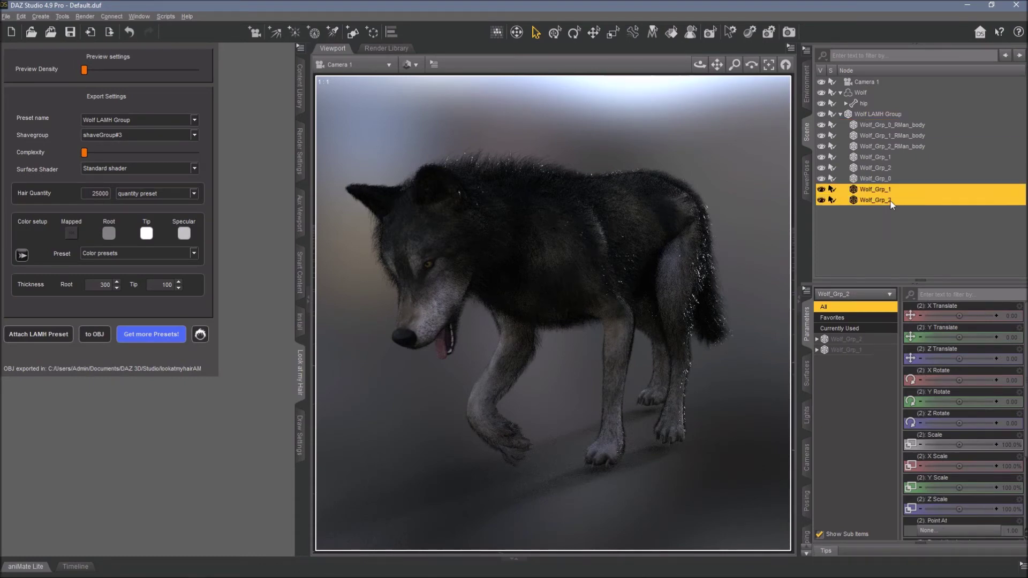
{"action": "key", "text": "Delete"}
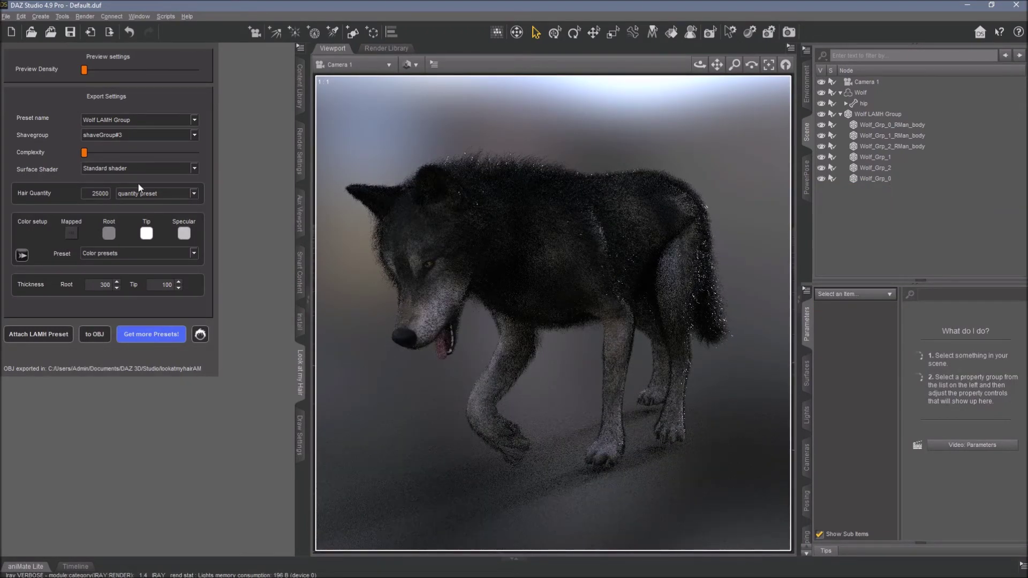
Set shaveGroup#1's hair quantity to 300000 and delete the exported fur objects Wolf_Grp_0, Wolf_Grp_1 and Wolf_Grp_2.
{"action": "left_click", "coordinate": [140, 135]}
{"action": "left_click", "coordinate": [138, 145]}
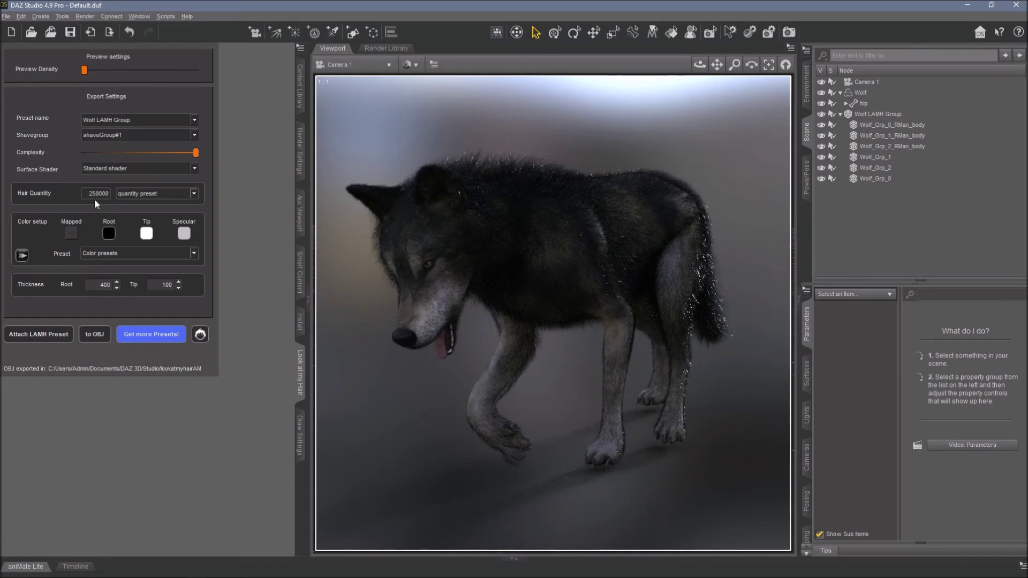
{"action": "left_click", "coordinate": [92, 195]}
{"action": "left_click", "coordinate": [896, 178], "text": "shift"}
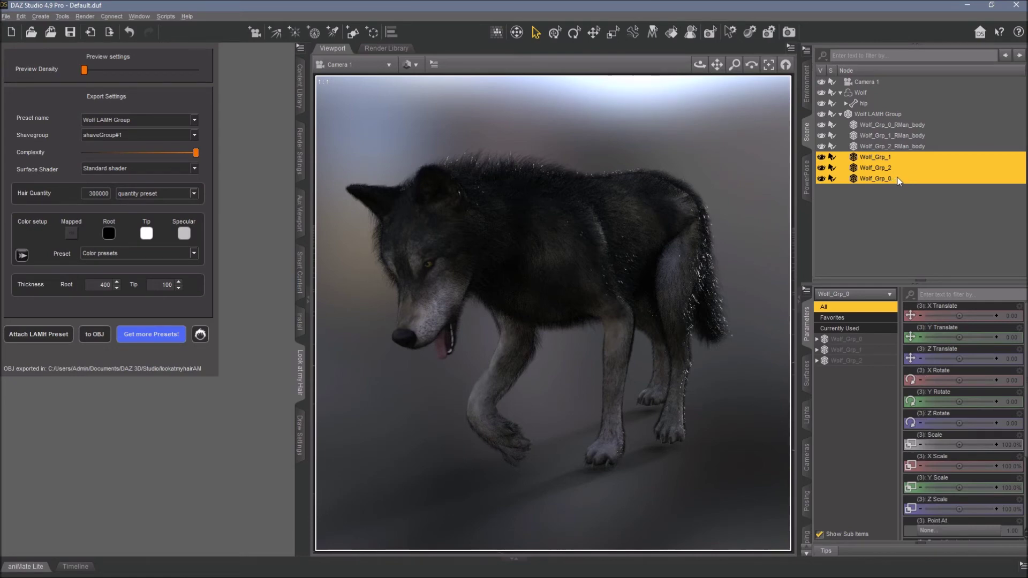
{"action": "key", "text": "Delete"}
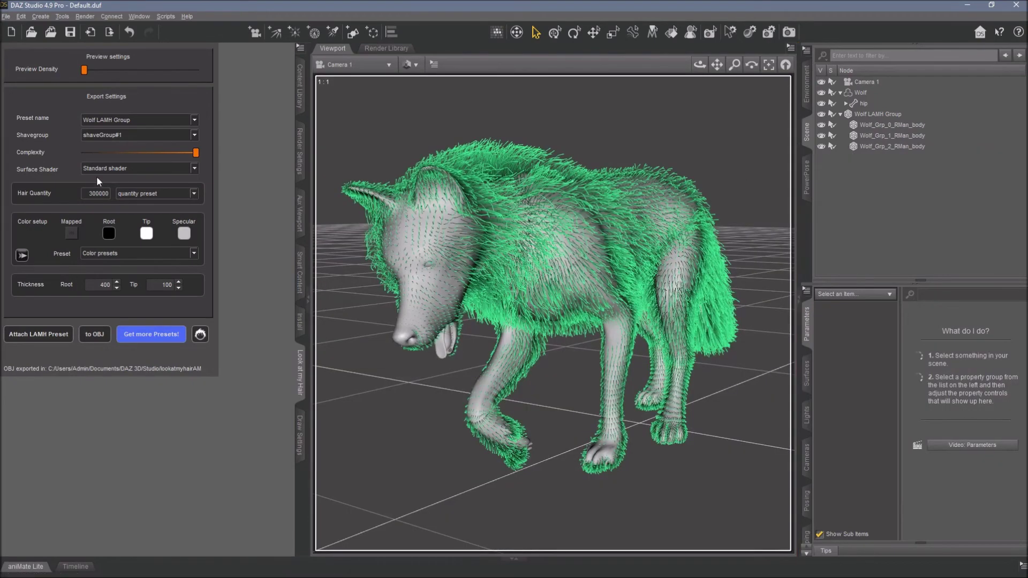
Raise the export complexity of shaveGroup#2 and shaveGroup#3 to the maximum and export the wolf's fur to OBJ again.
{"action": "left_click", "coordinate": [143, 135]}
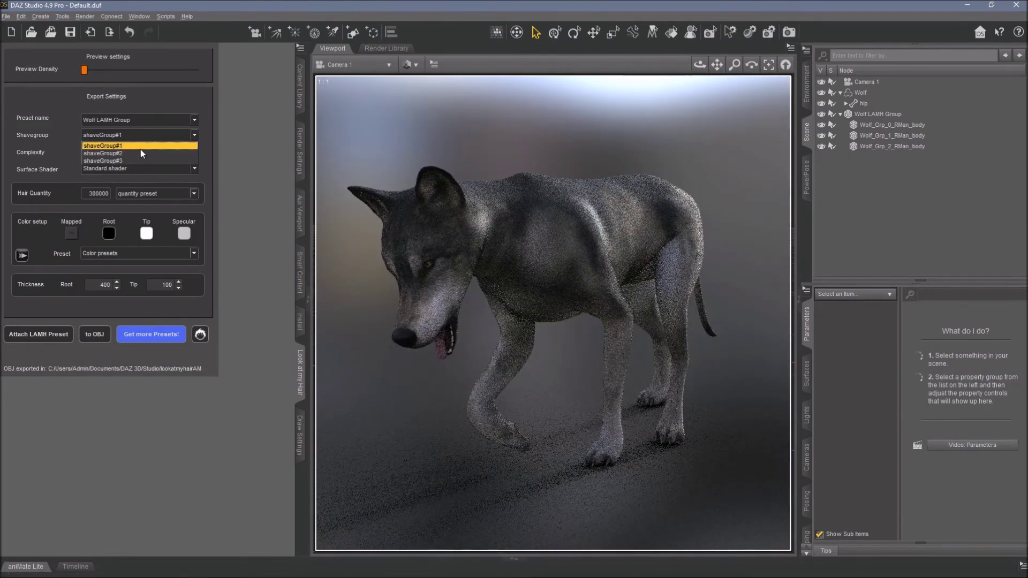
{"action": "left_click", "coordinate": [136, 153]}
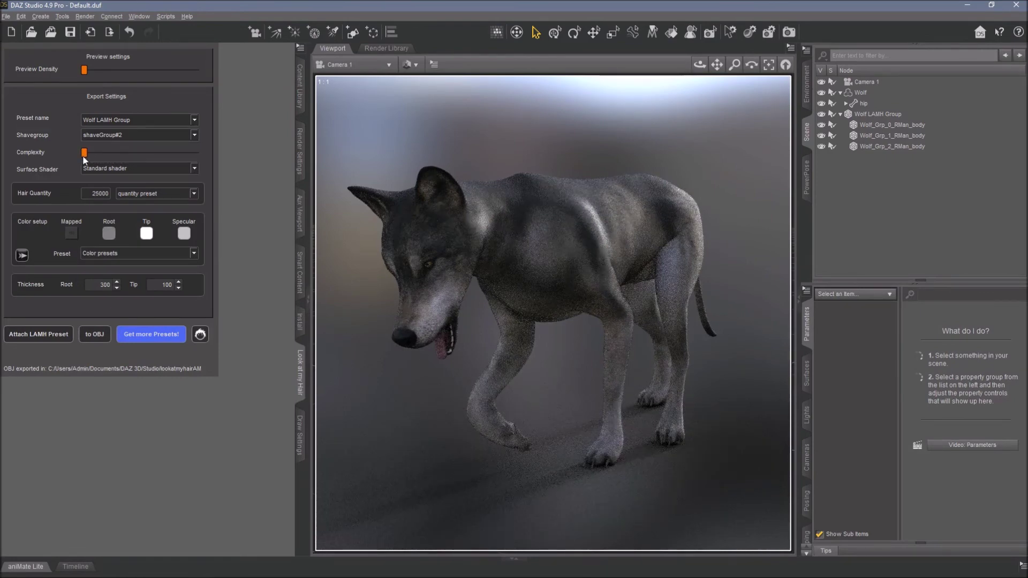
{"action": "left_click_drag", "start_coordinate": [86, 153], "coordinate": [195, 153]}
{"action": "left_click", "coordinate": [149, 136]}
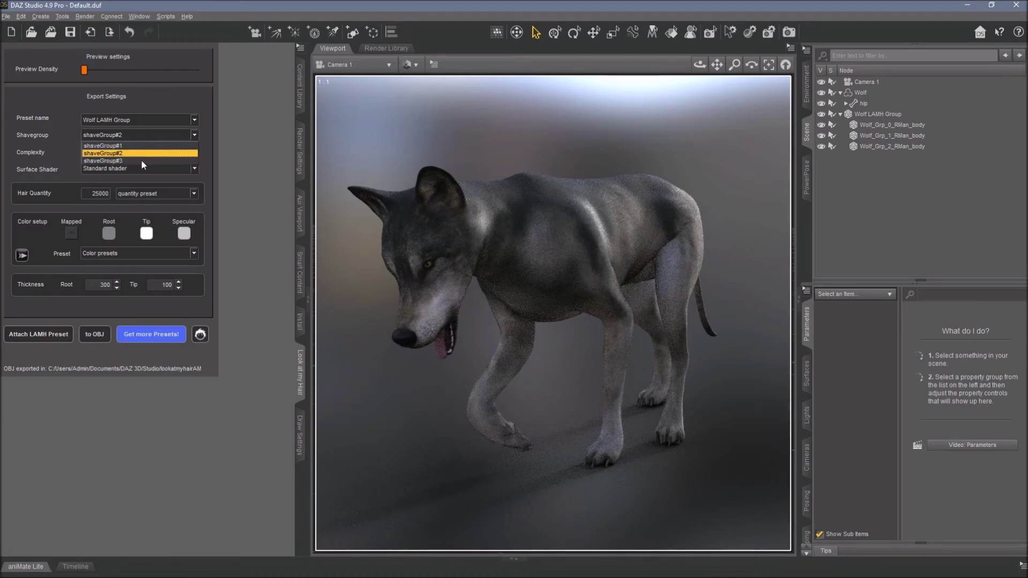
{"action": "left_click", "coordinate": [142, 161]}
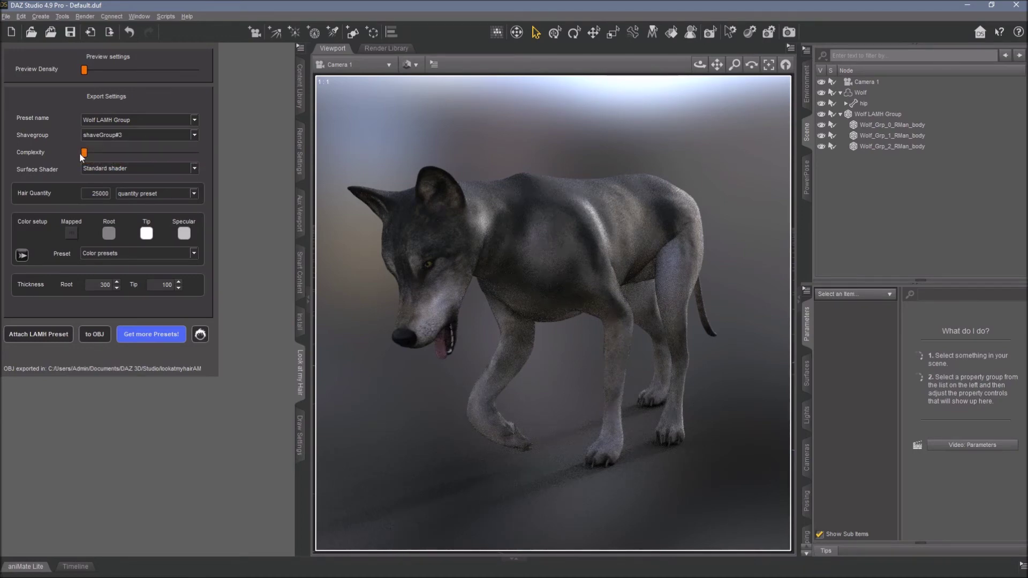
{"action": "left_click_drag", "start_coordinate": [86, 153], "coordinate": [197, 153]}
{"action": "left_click", "coordinate": [94, 335]}
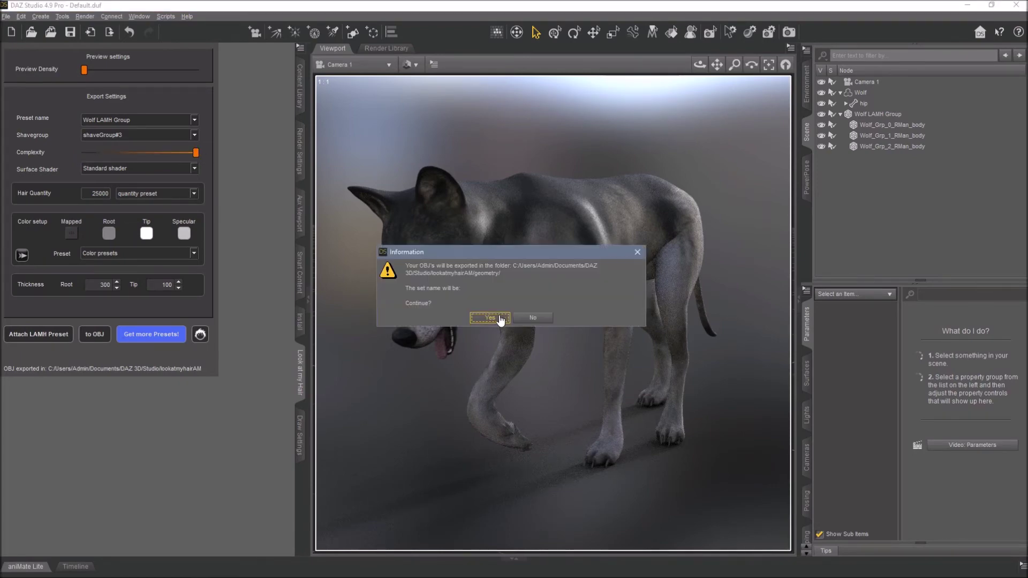
{"action": "left_click", "coordinate": [500, 318]}
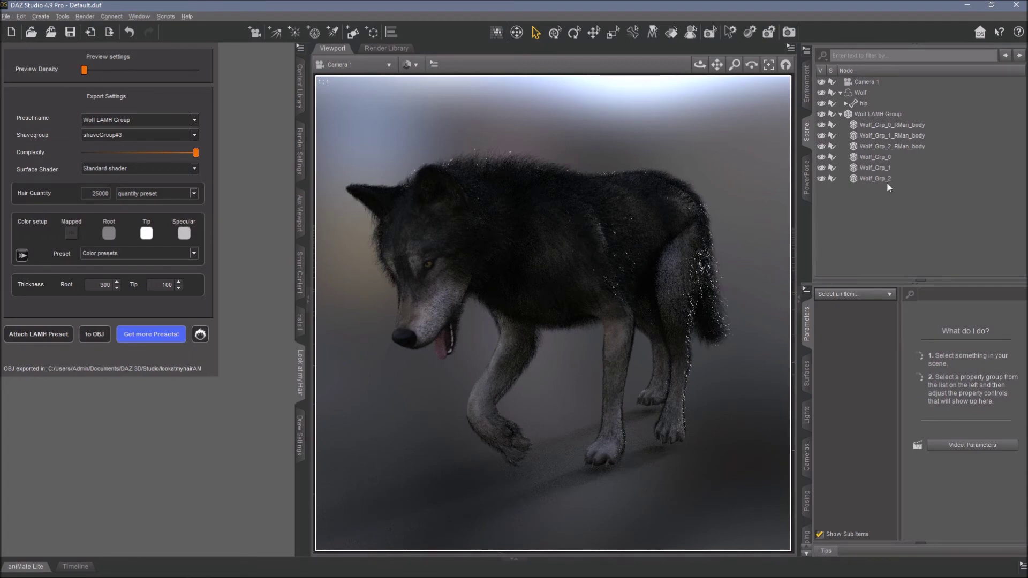
Orbit Camera 1 toward the wolf's front in Texture Shaded mode and look at the reference render Saira.jpg in IrfanView.
{"action": "left_click", "coordinate": [412, 65]}
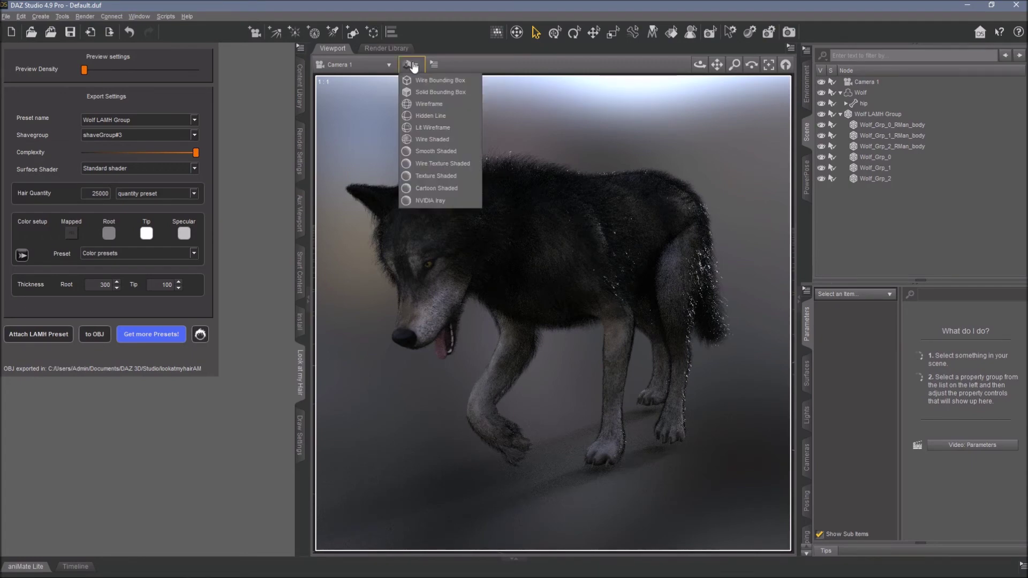
{"action": "left_click", "coordinate": [425, 175]}
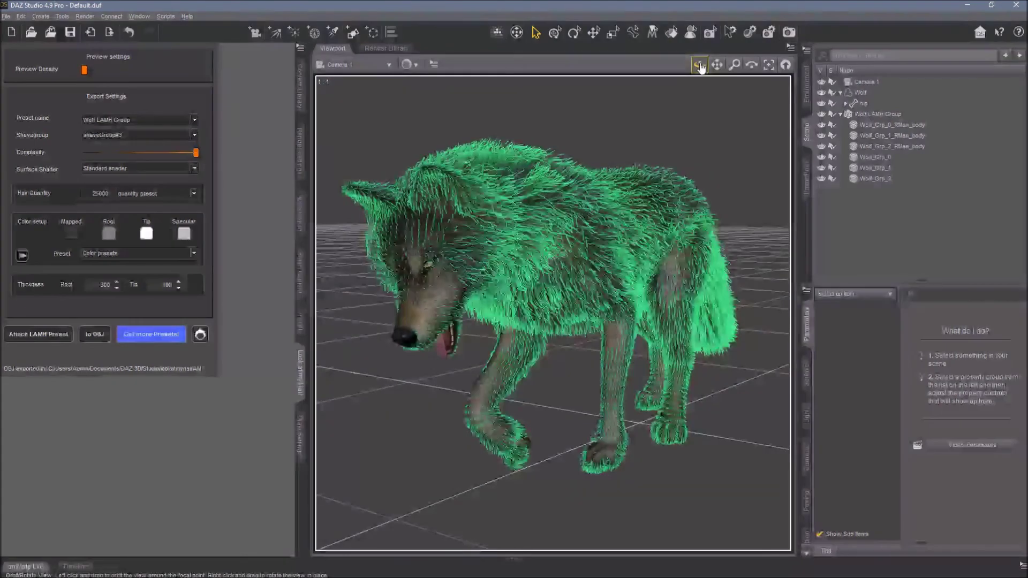
{"action": "mouse_move", "coordinate": [699, 65]}
{"action": "left_mouse_down"}
{"action": "mouse_move", "coordinate": [664, 89]}
{"action": "mouse_move", "coordinate": [711, 64]}
{"action": "mouse_move", "coordinate": [743, 65]}
{"action": "mouse_move", "coordinate": [693, 65]}
{"action": "mouse_move", "coordinate": [710, 66]}
{"action": "left_mouse_up"}
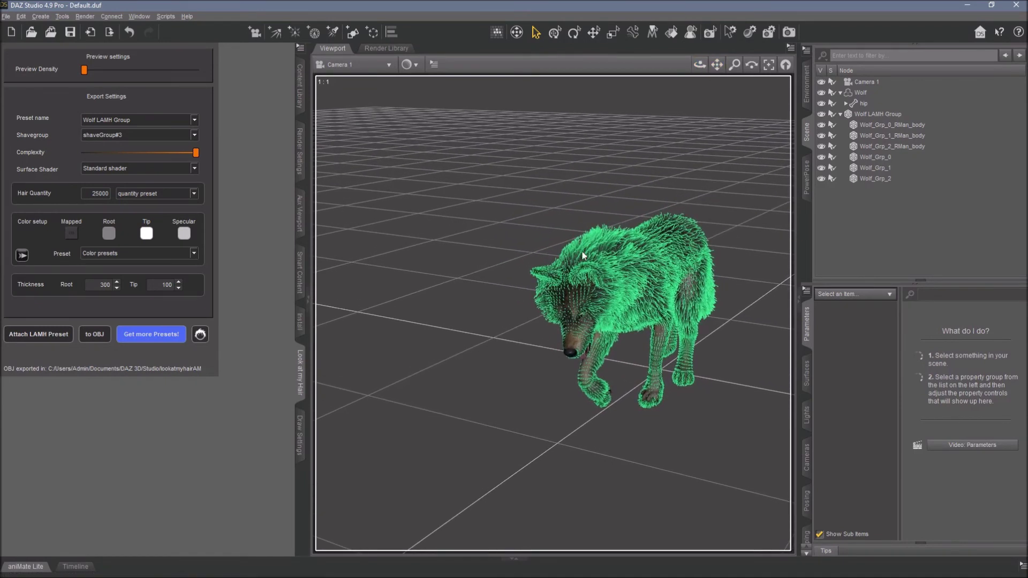
{"action": "left_click", "coordinate": [693, 571]}
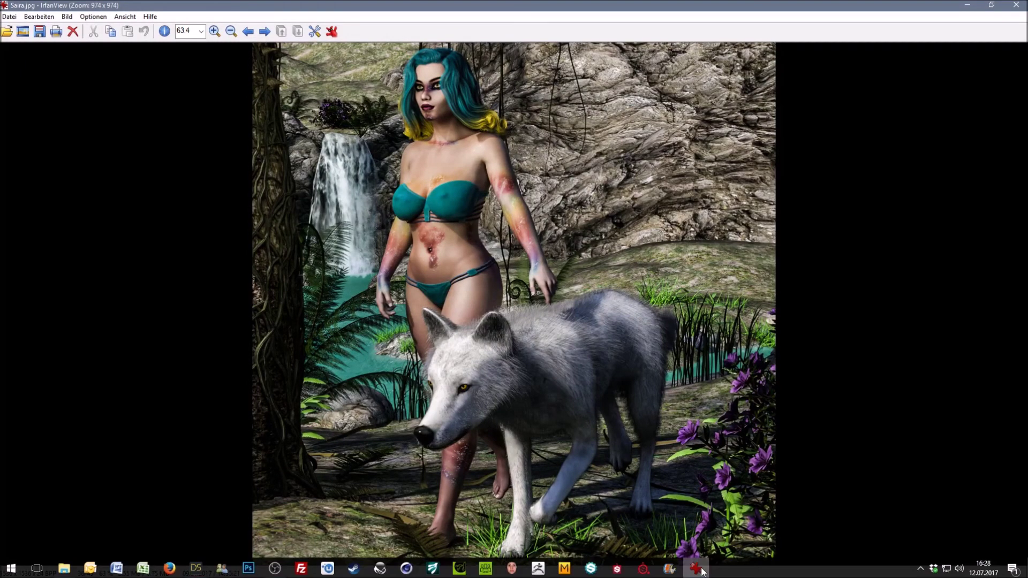
{"action": "left_click", "coordinate": [699, 575]}
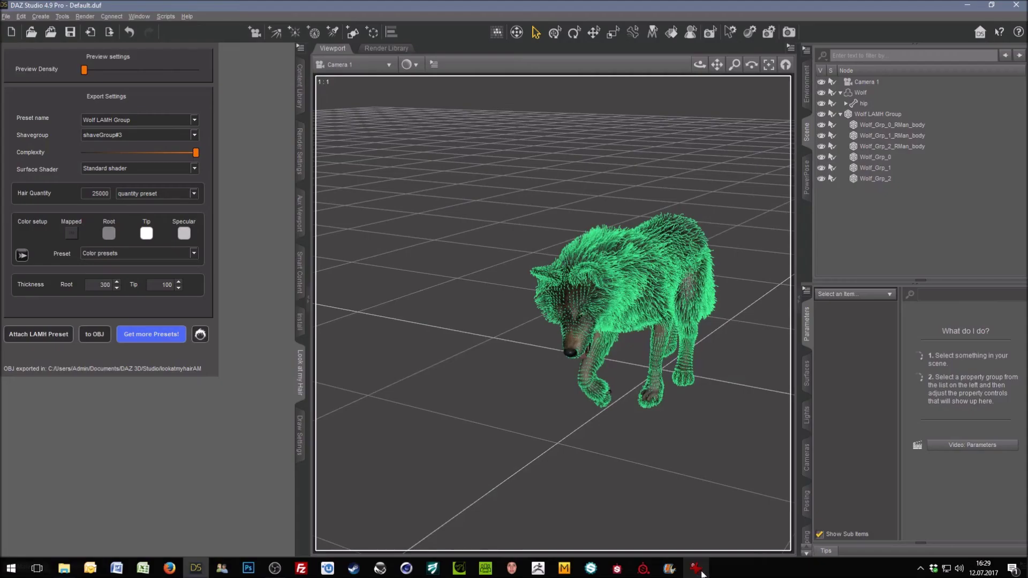
Reframe the wolf lower and larger in Camera 1's view and preview it in NVIDIA Iray.
{"action": "mouse_move", "coordinate": [716, 64]}
{"action": "left_mouse_down"}
{"action": "mouse_move", "coordinate": [662, 96]}
{"action": "mouse_move", "coordinate": [717, 72]}
{"action": "mouse_move", "coordinate": [699, 73]}
{"action": "left_mouse_up"}
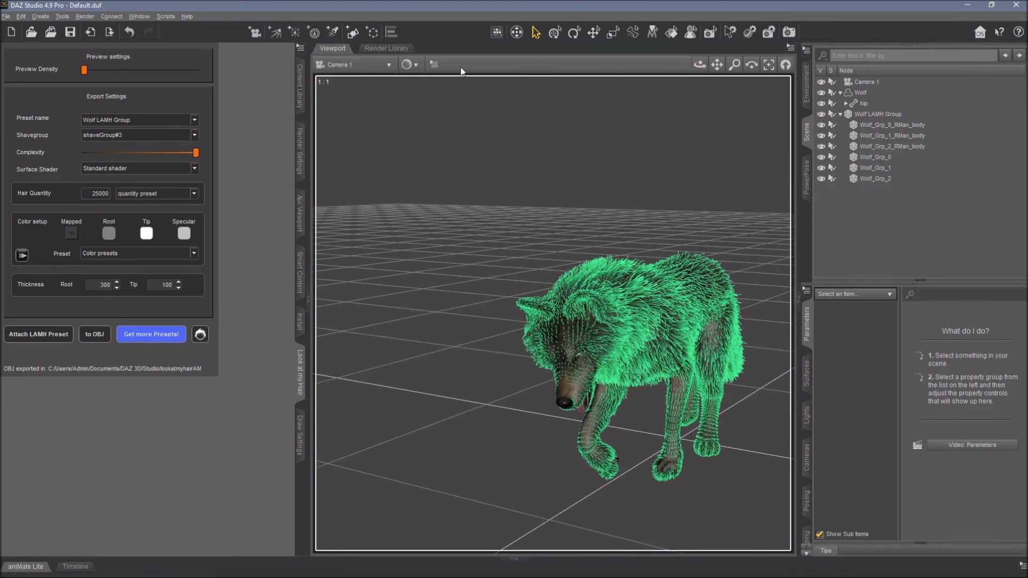
{"action": "left_click", "coordinate": [410, 65]}
{"action": "left_click", "coordinate": [426, 199]}
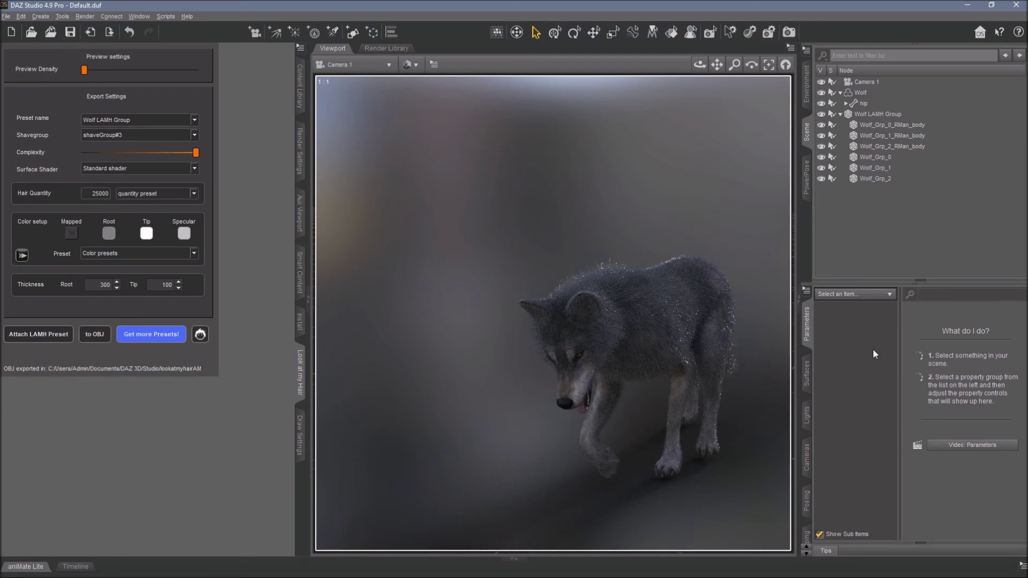
Load the DTHDR-MountainB light preset from DimensionTheory's RealWorldHDR folder into the scene.
{"action": "left_click", "coordinate": [300, 89]}
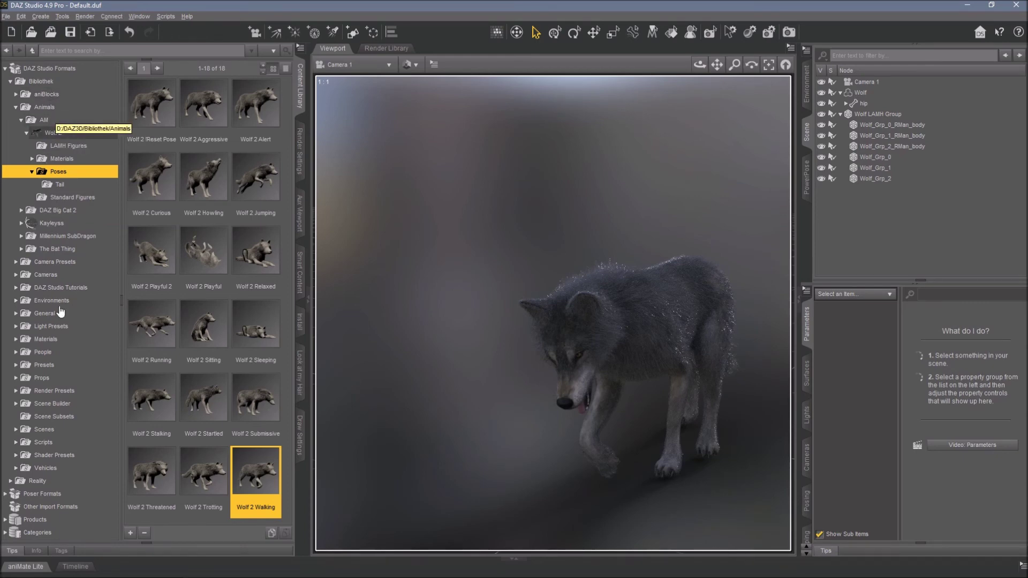
{"action": "left_click", "coordinate": [51, 326]}
{"action": "left_click", "coordinate": [61, 364]}
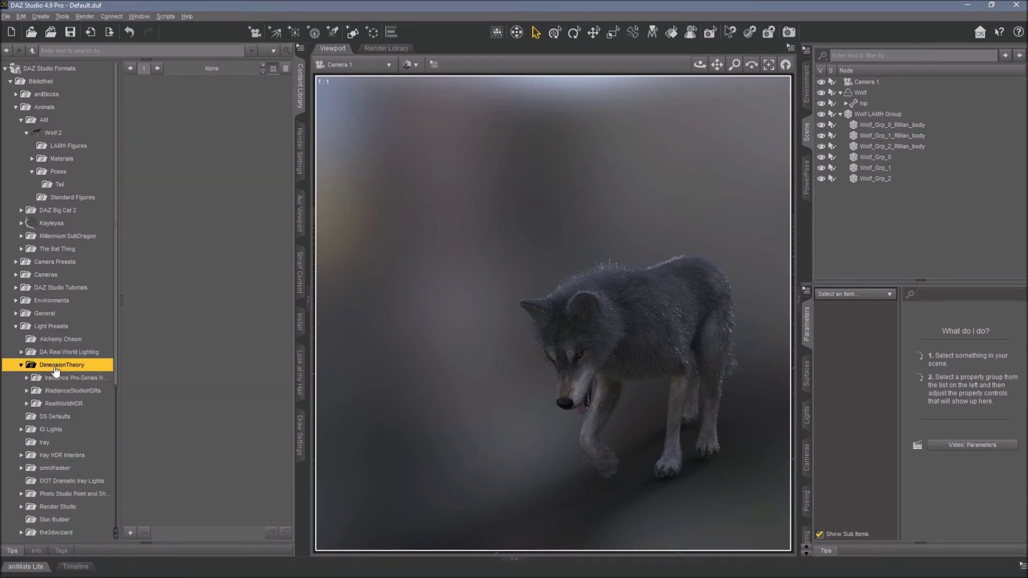
{"action": "left_click", "coordinate": [63, 405]}
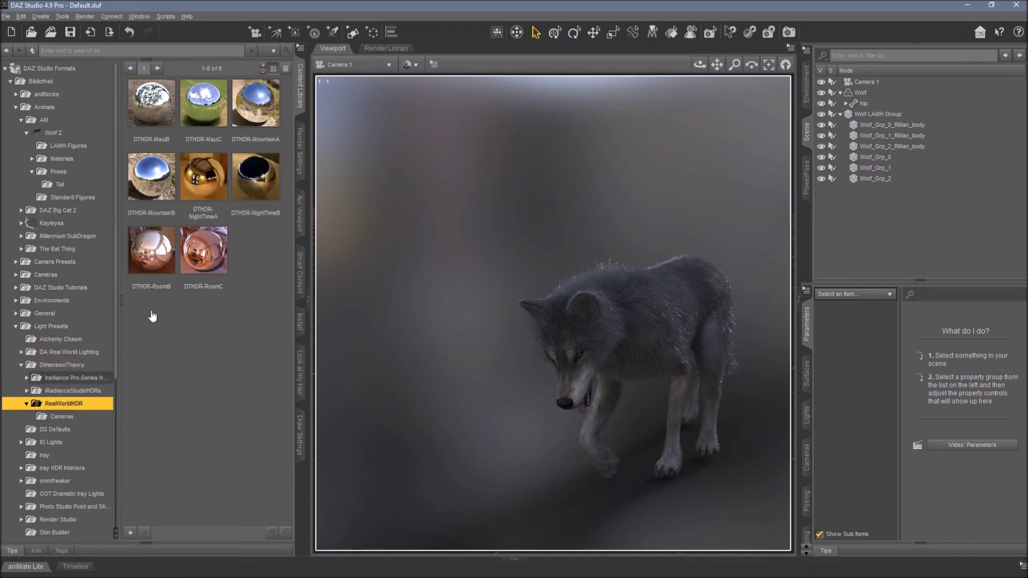
{"action": "double_click", "coordinate": [162, 178]}
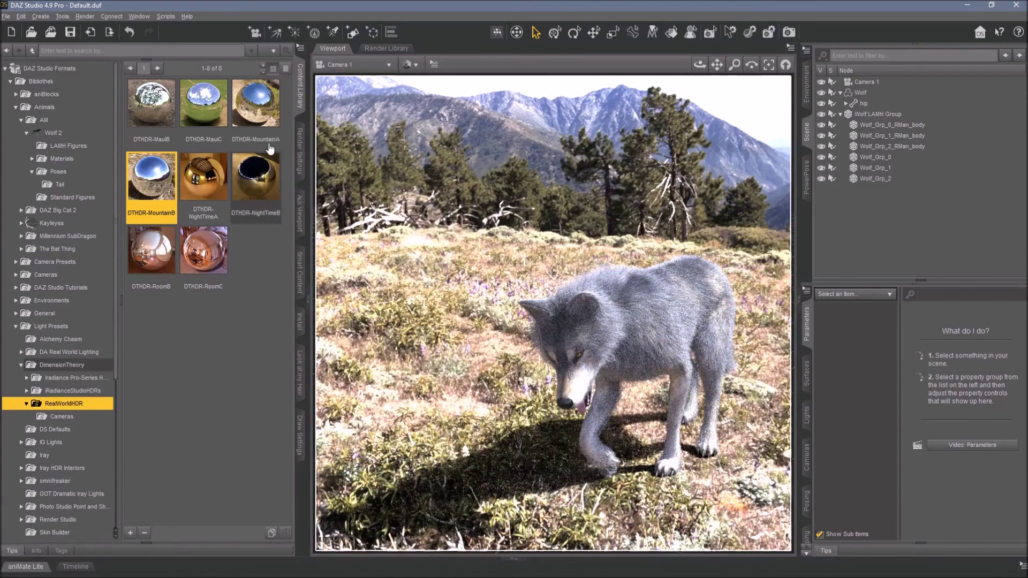
Review shaveGroup#1's fur color, quantity and thickness settings in Look at my Hair.
{"action": "left_click", "coordinate": [298, 357]}
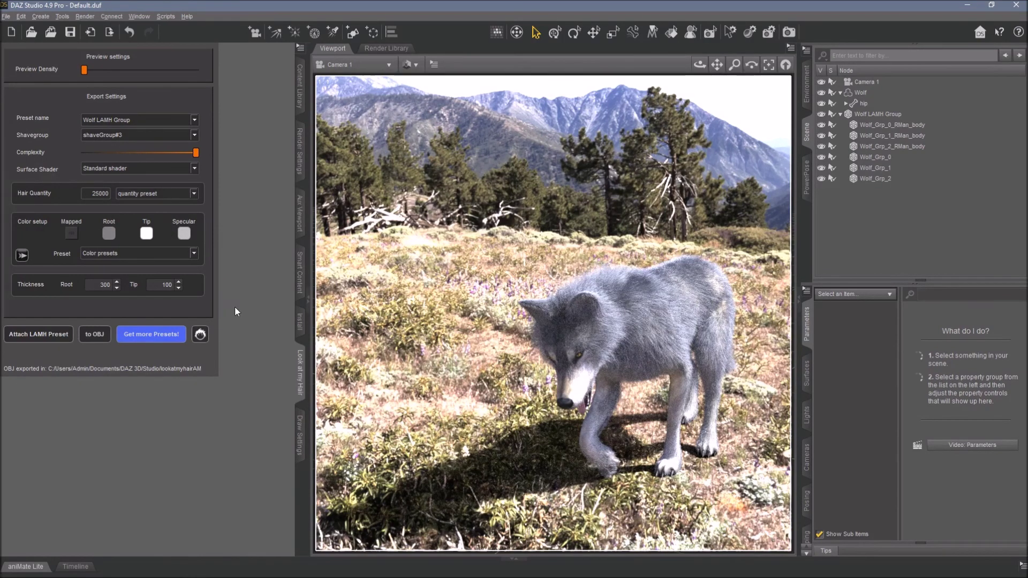
{"action": "left_click", "coordinate": [153, 137]}
{"action": "left_click", "coordinate": [148, 148]}
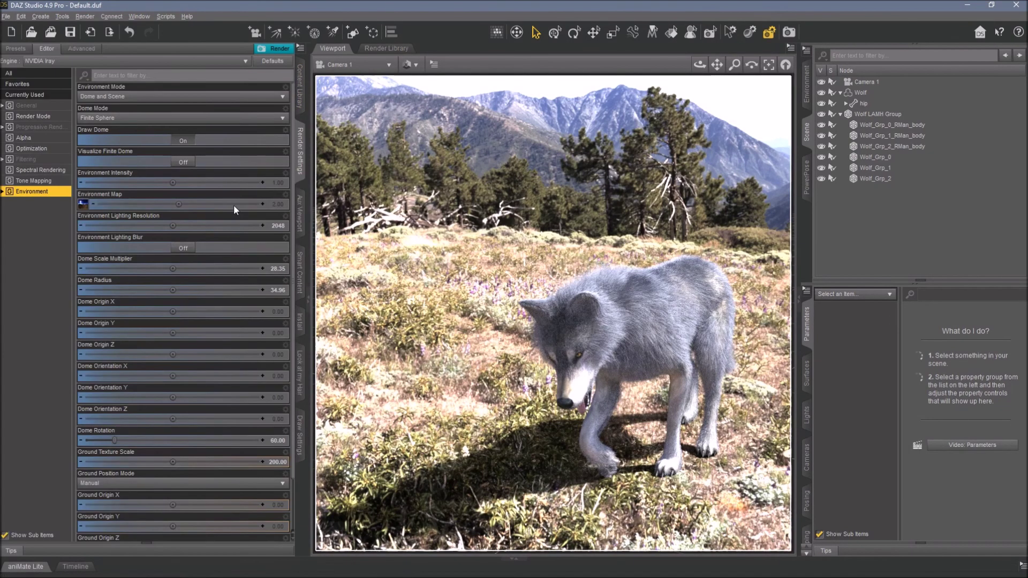
Set the Environment Intensity in the render settings to 0.3.
{"action": "left_click", "coordinate": [278, 182]}
{"action": "type", "text": "0.3"}
{"action": "key", "text": "Return"}
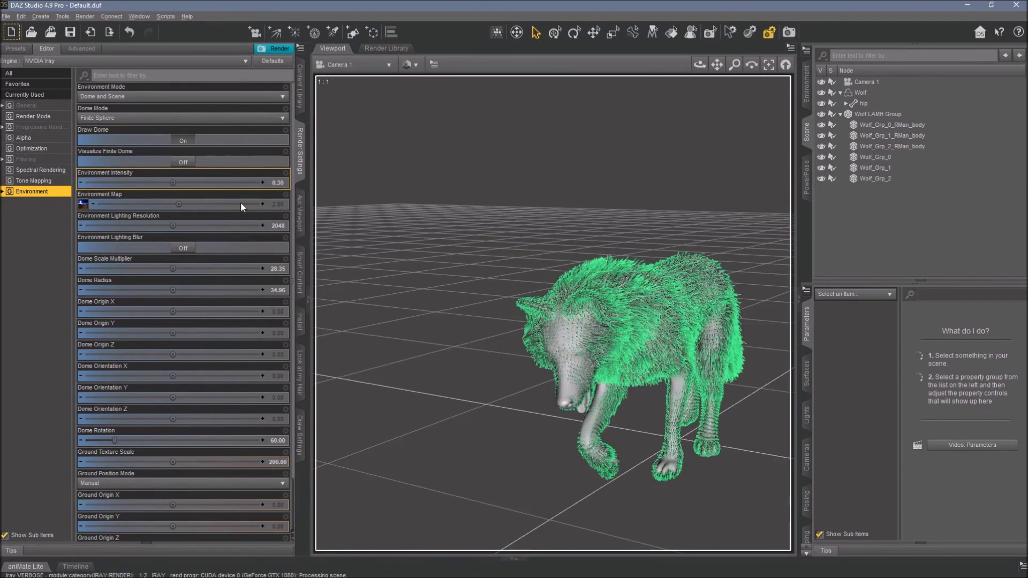